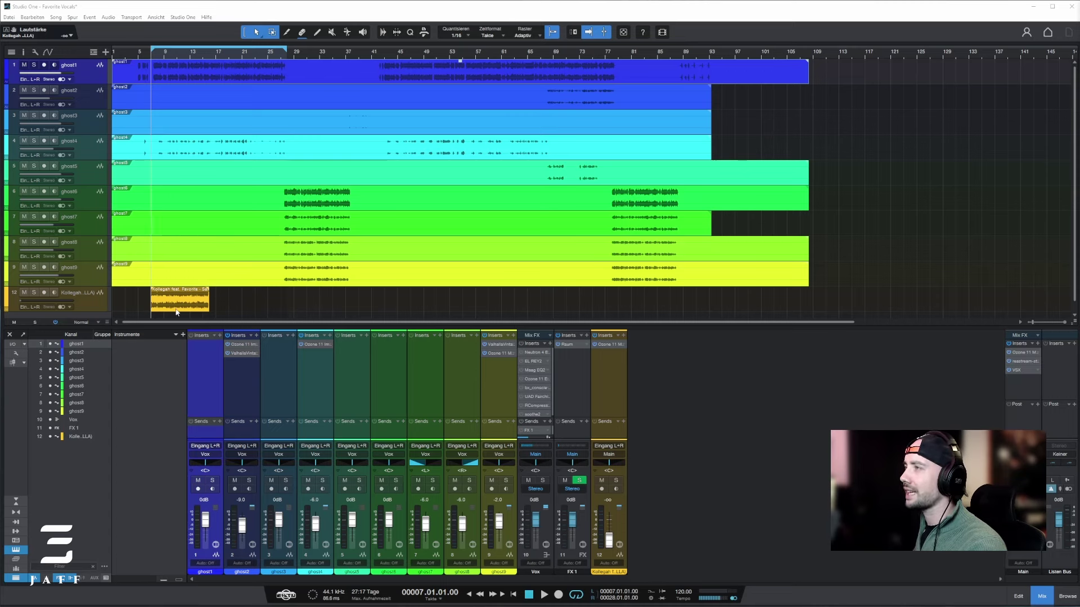
Examine the Ozone 11 Match EQ curve on the acapella reference track during playback, and close the plug-in
{"action": "left_click", "coordinate": [609, 345]}
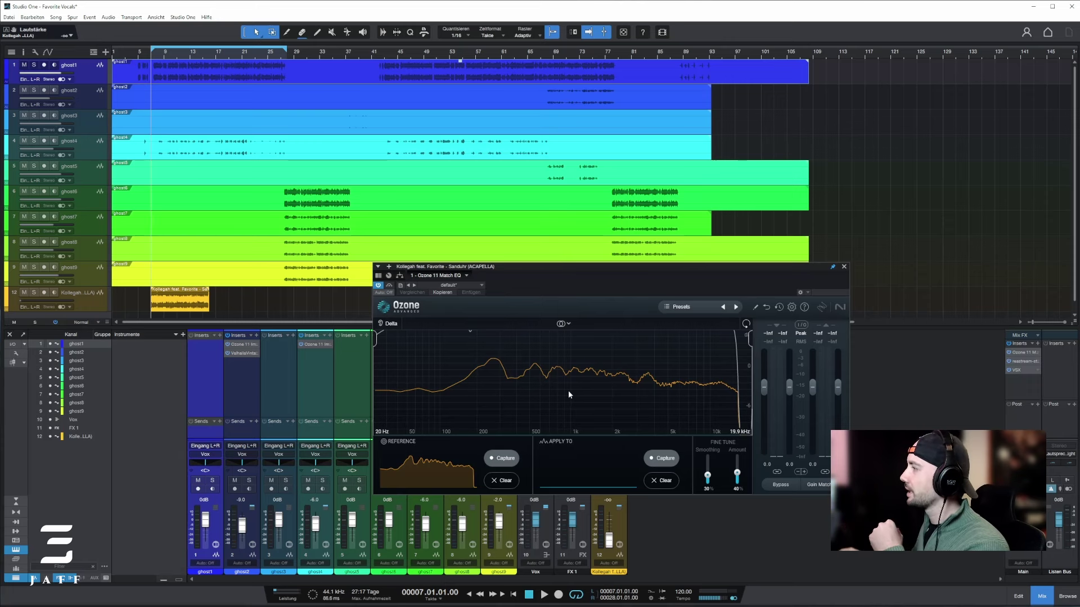
{"action": "left_click_drag", "start_coordinate": [570, 270], "coordinate": [786, 70]}
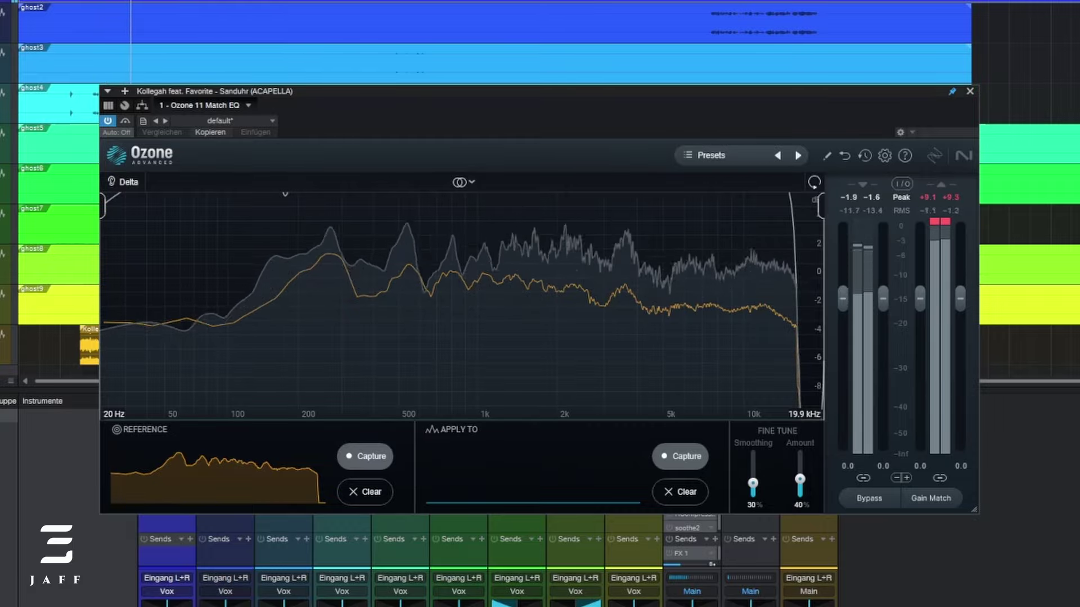
{"action": "key", "text": "space"}
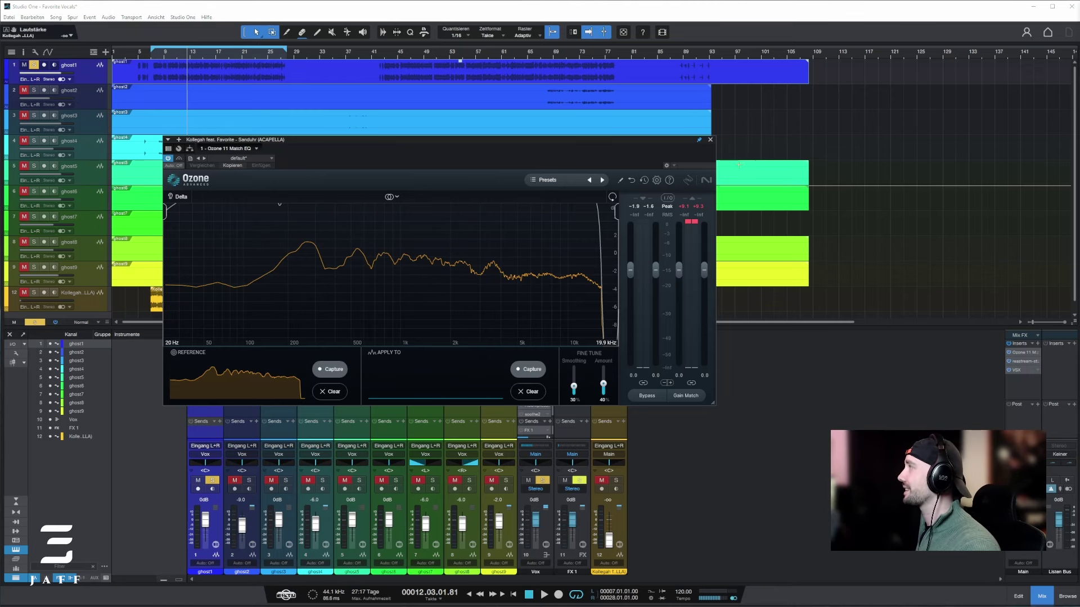
{"action": "left_click", "coordinate": [709, 141]}
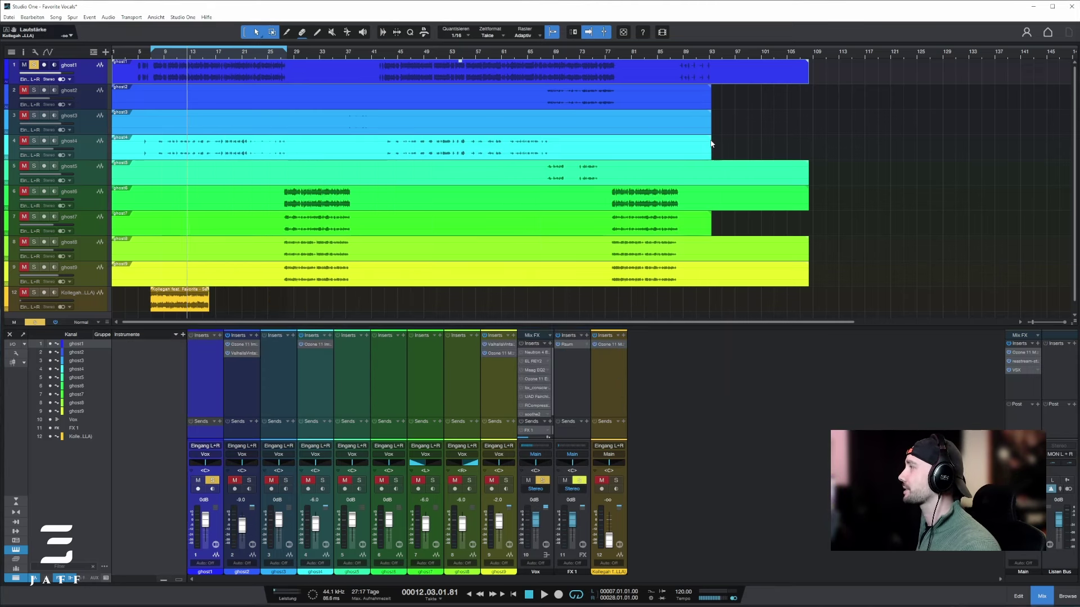
Open the Neutron 4 Equalizer on the Vox bus and enable it while the soloed ghost1 vocal plays
{"action": "left_click", "coordinate": [542, 353]}
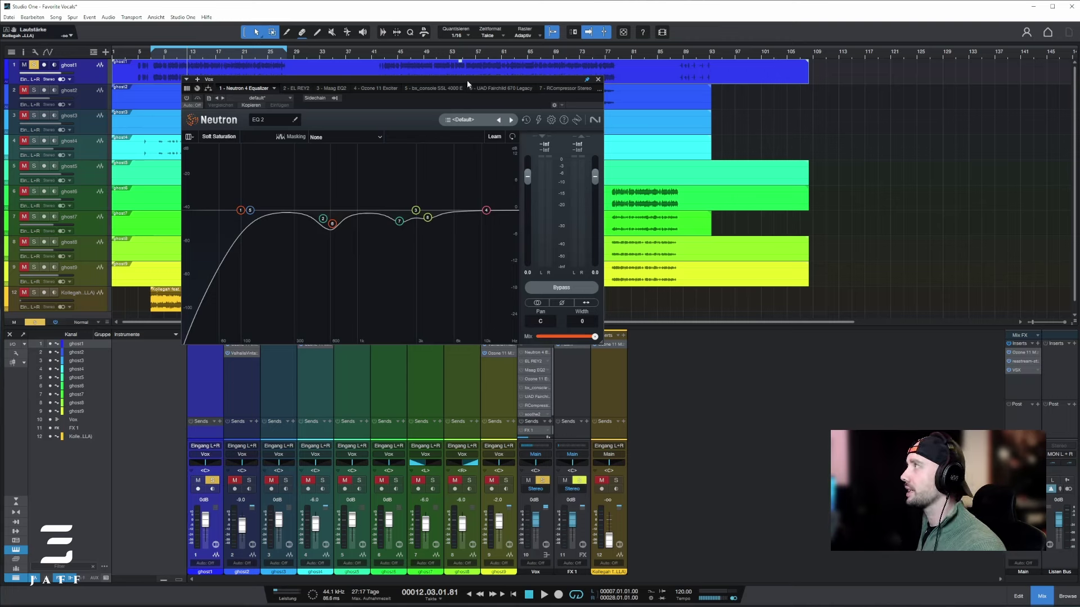
{"action": "left_click_drag", "start_coordinate": [466, 80], "coordinate": [379, 87]}
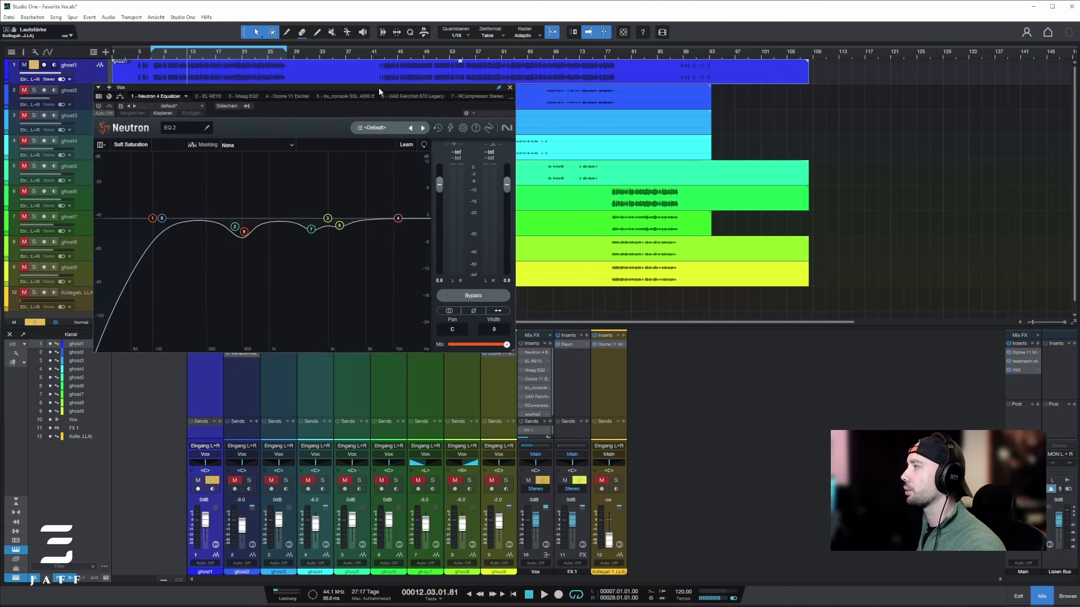
{"action": "left_click", "coordinate": [98, 107]}
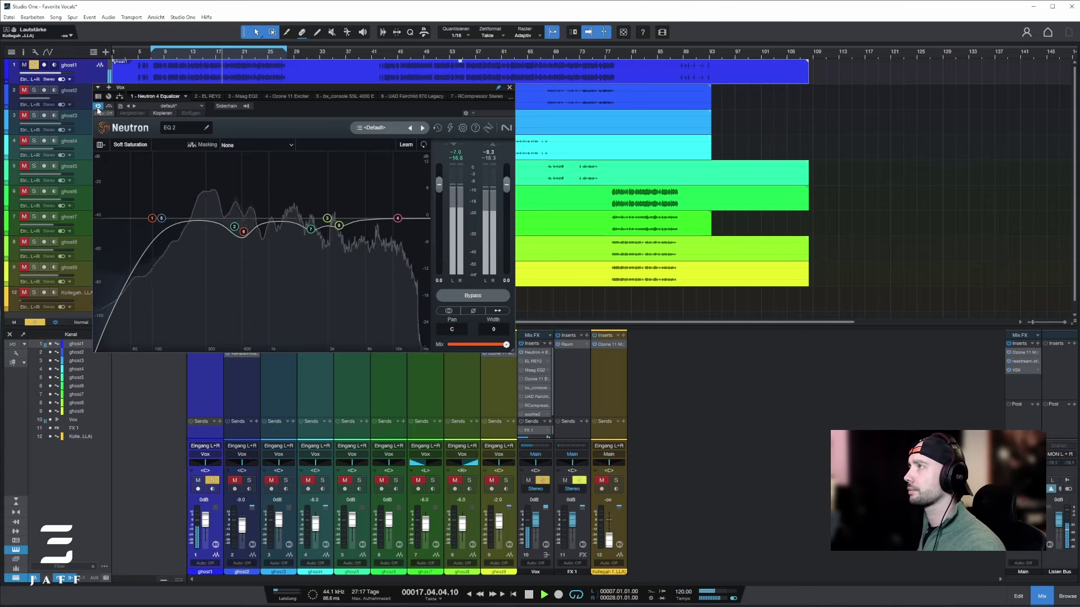
{"action": "key", "text": "space"}
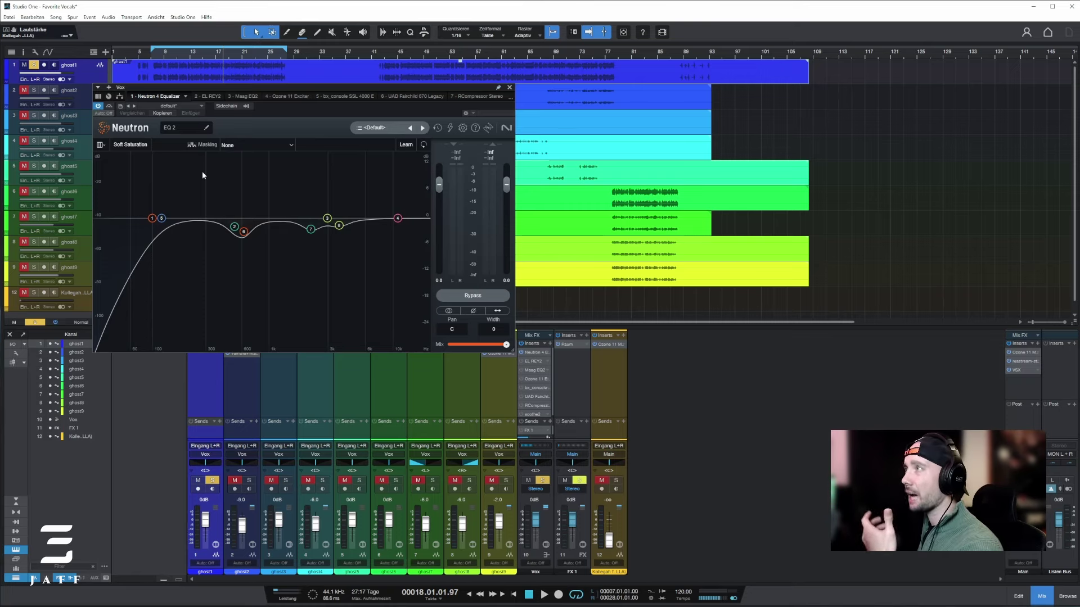
Open the EL REY2 compressor on the Vox bus and enable it while the vocal plays from bar 7
{"action": "left_click", "coordinate": [205, 97]}
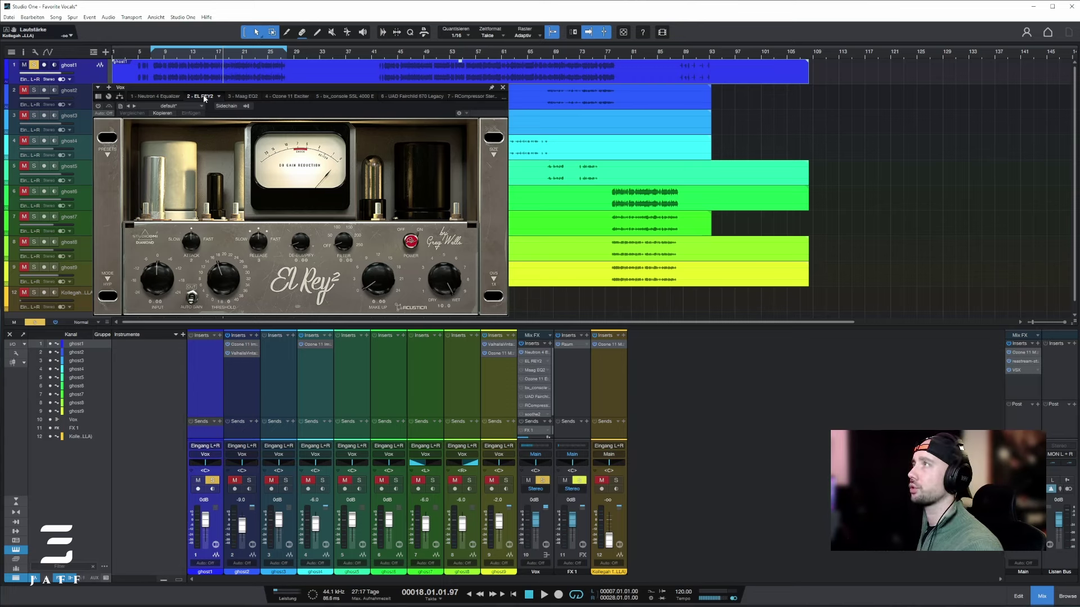
{"action": "left_click", "coordinate": [155, 58]}
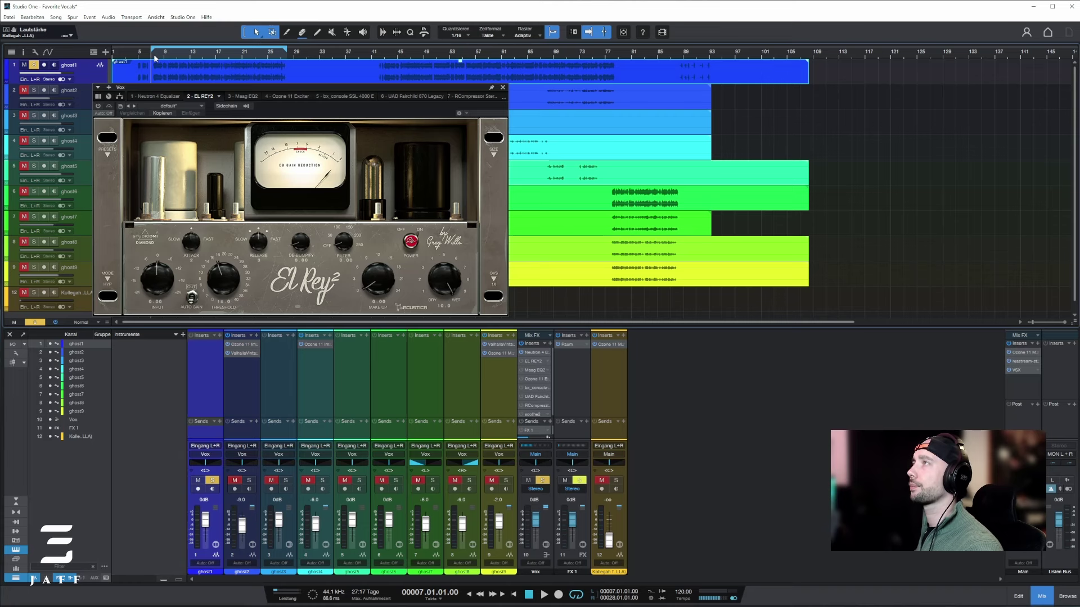
{"action": "key", "text": "space"}
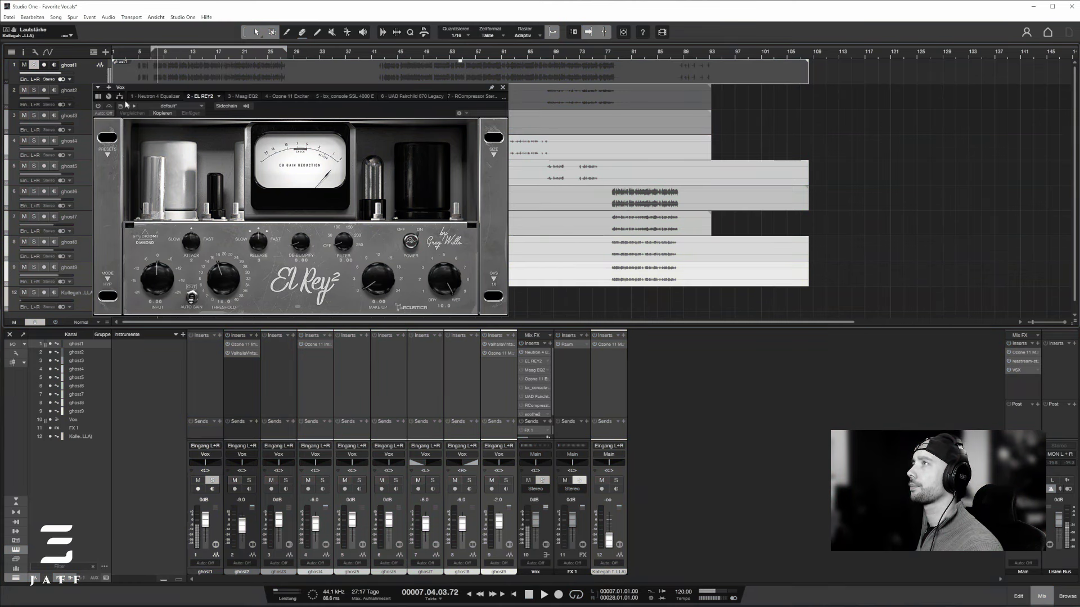
{"action": "left_click", "coordinate": [101, 110]}
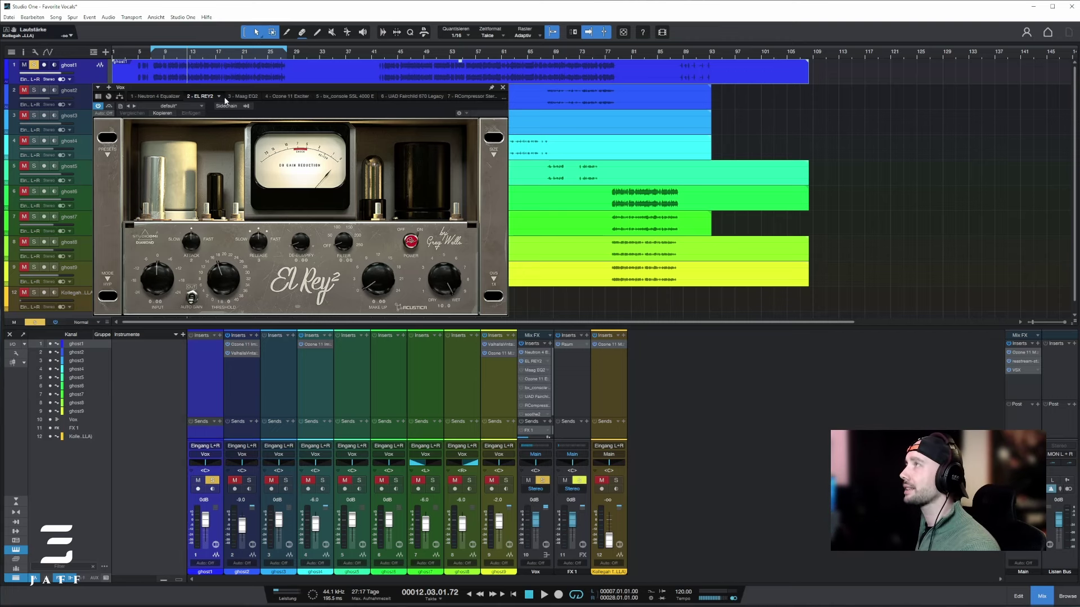
Open the Maag EQ2 on the Vox bus, enable it during playback from bar 7, and inspect its Air Gain control
{"action": "left_click", "coordinate": [238, 96]}
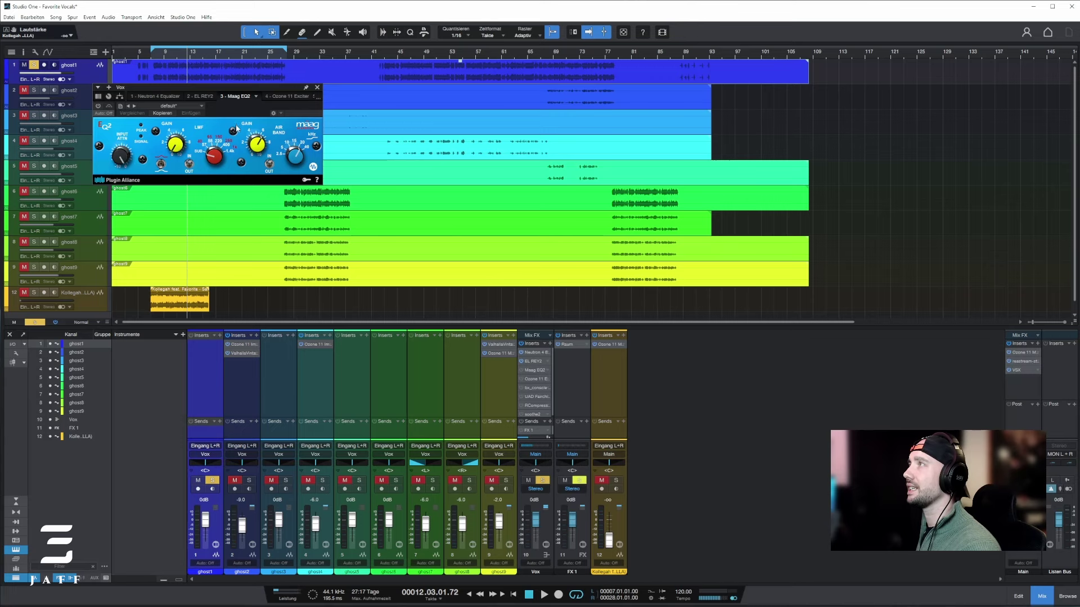
{"action": "left_click_drag", "start_coordinate": [234, 92], "coordinate": [282, 122]}
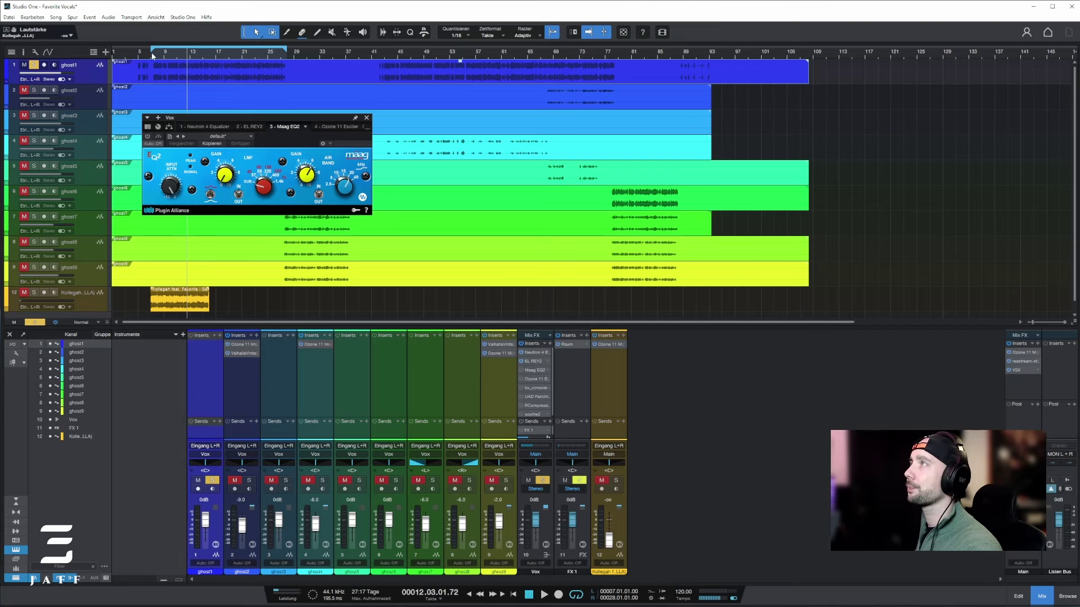
{"action": "left_click", "coordinate": [152, 85]}
{"action": "key", "text": "space"}
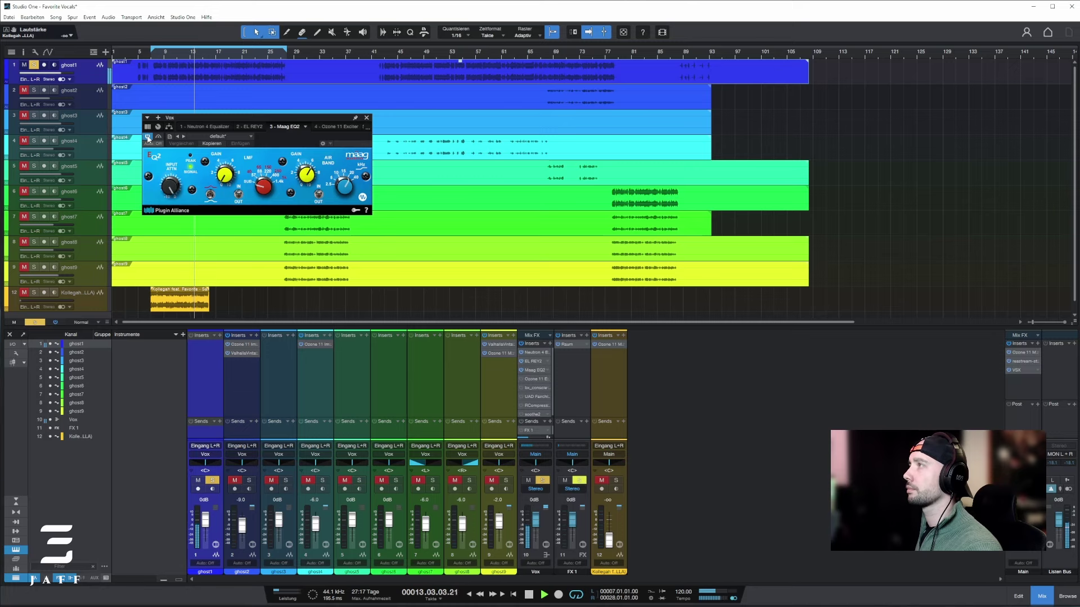
{"action": "key", "text": "space"}
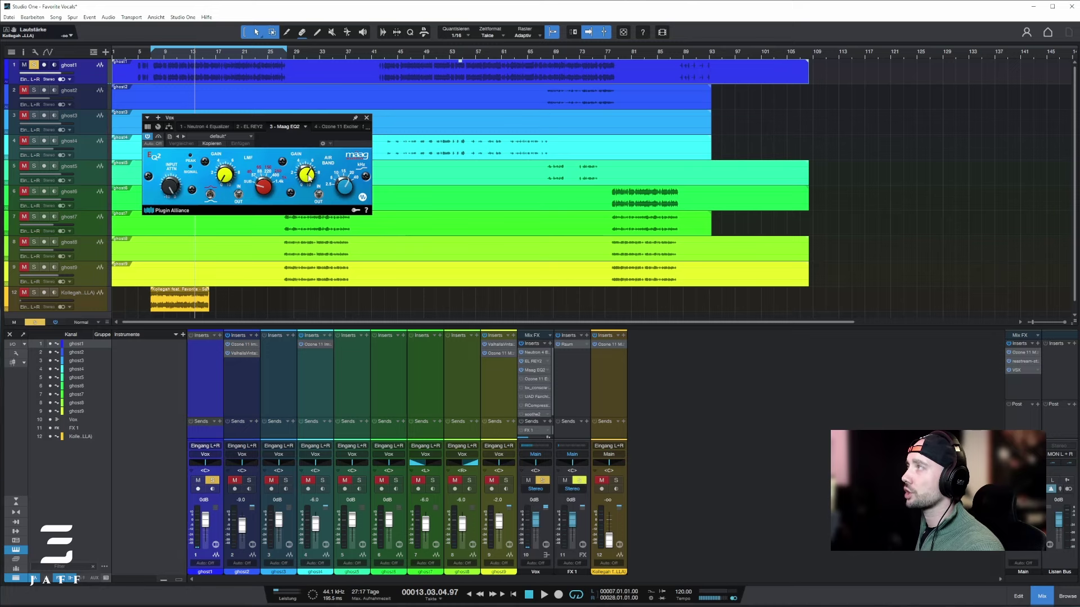
{"action": "left_click", "coordinate": [308, 179]}
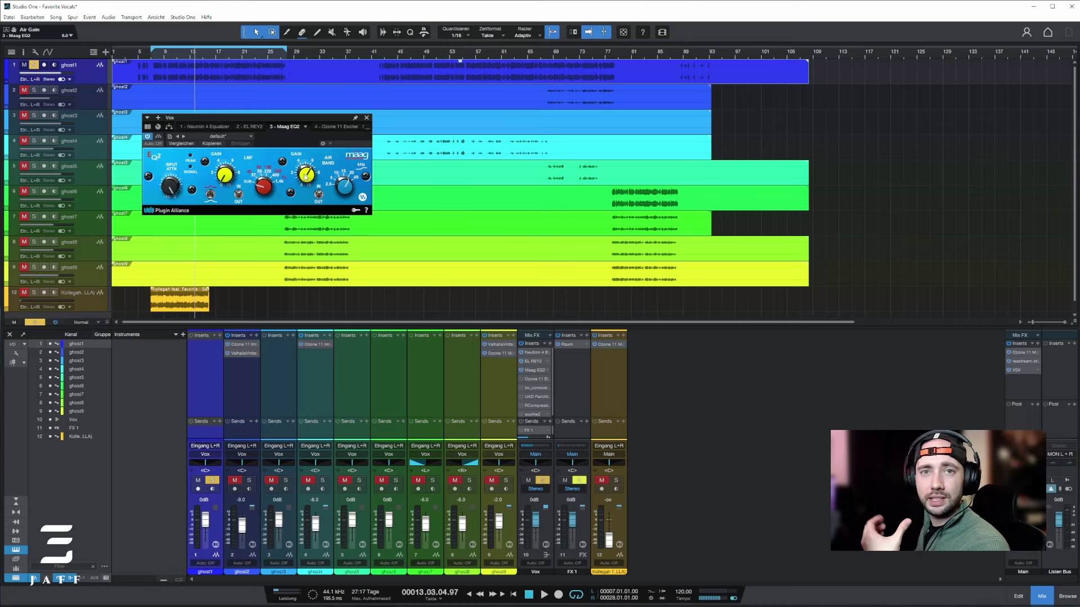
{"action": "left_click_drag", "start_coordinate": [363, 125], "coordinate": [358, 123]}
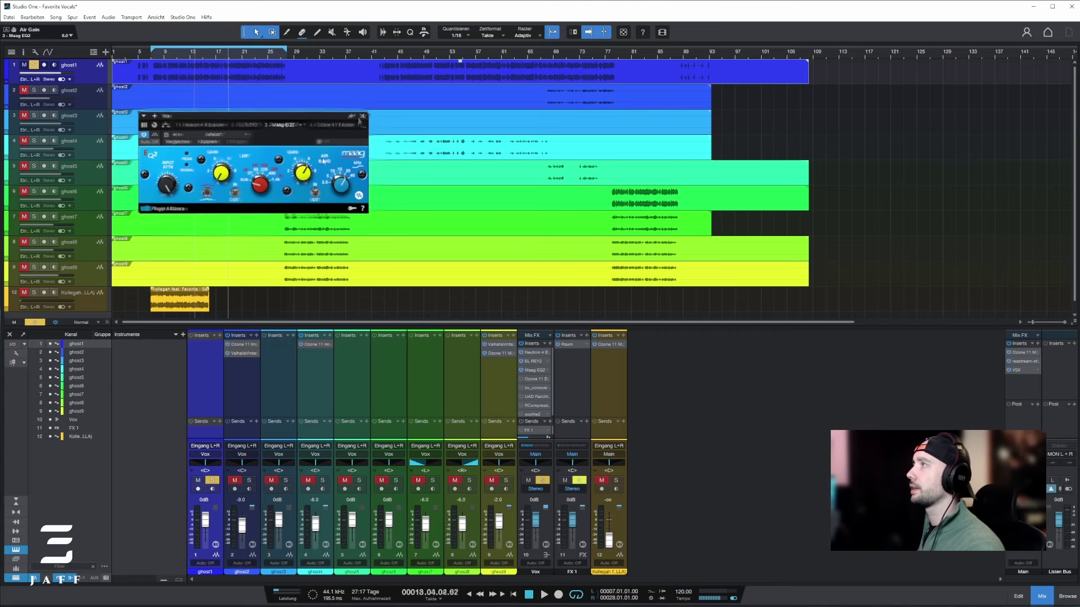
{"action": "left_click_drag", "start_coordinate": [324, 162], "coordinate": [321, 160]}
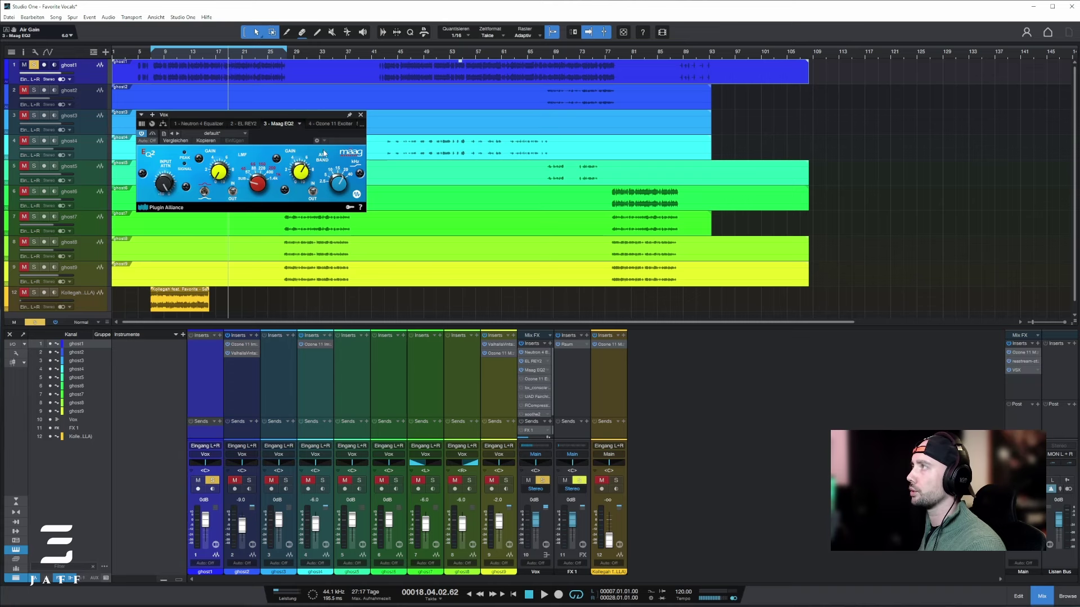
Open the Ozone 11 Exciter on the Vox bus and enable it while the vocal plays from bar 7
{"action": "left_click", "coordinate": [331, 124]}
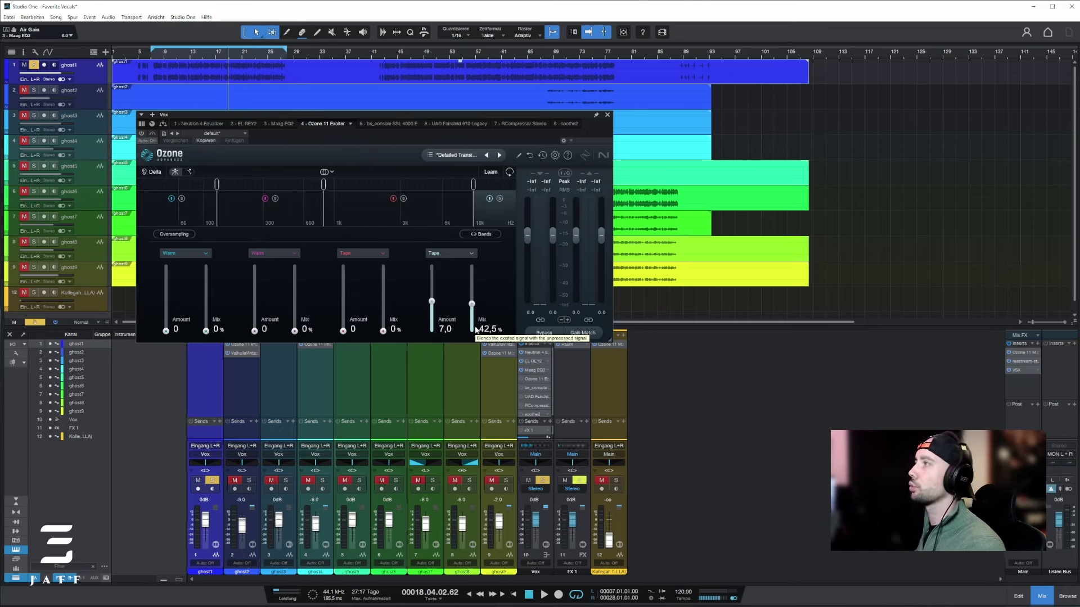
{"action": "left_click", "coordinate": [154, 56]}
{"action": "key", "text": "space"}
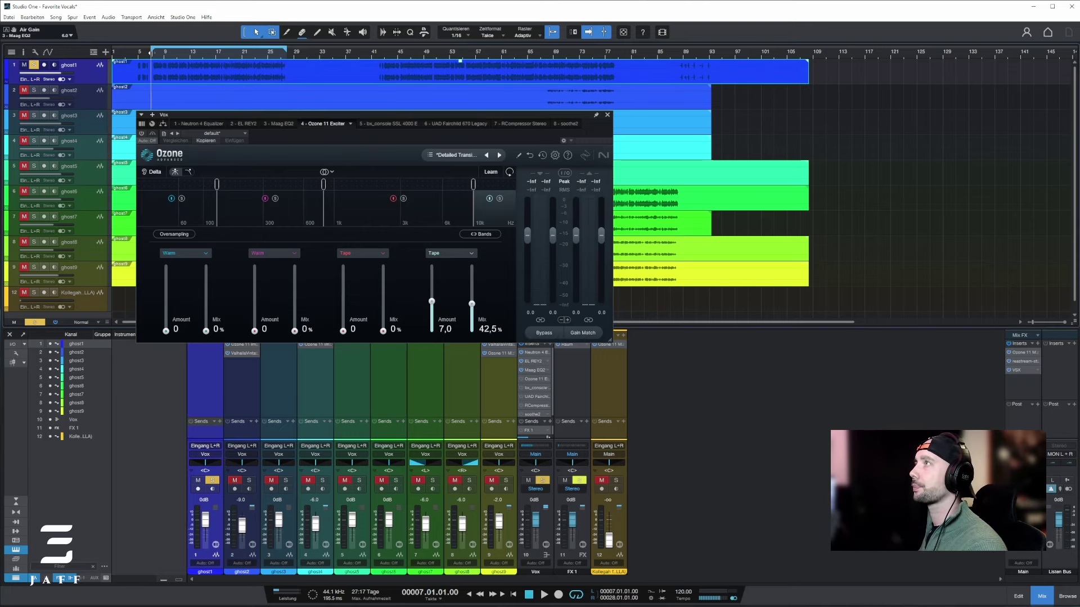
{"action": "left_click", "coordinate": [141, 135]}
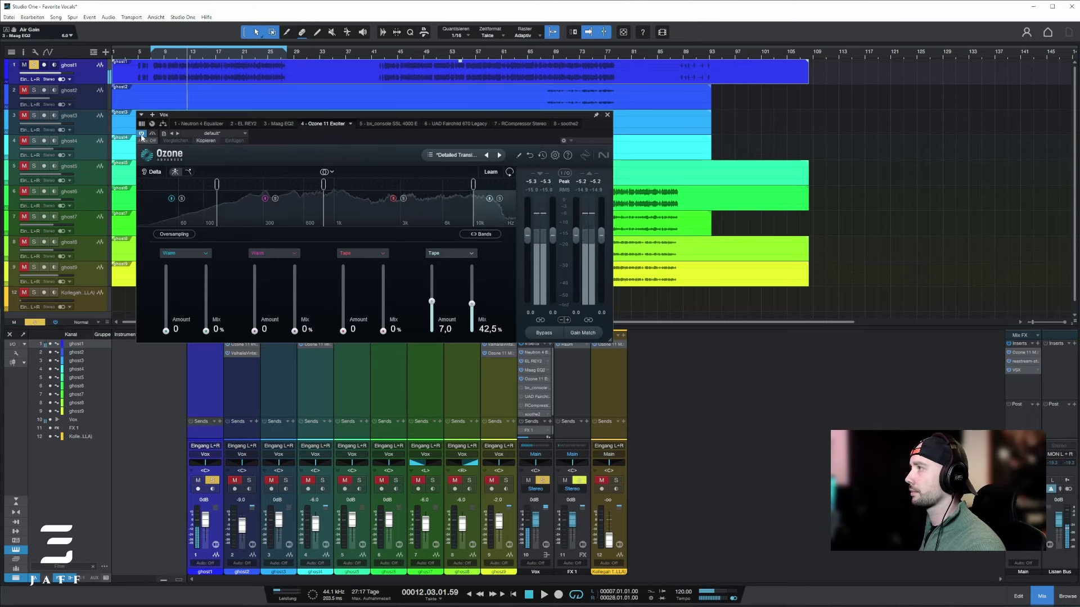
{"action": "key", "text": "space"}
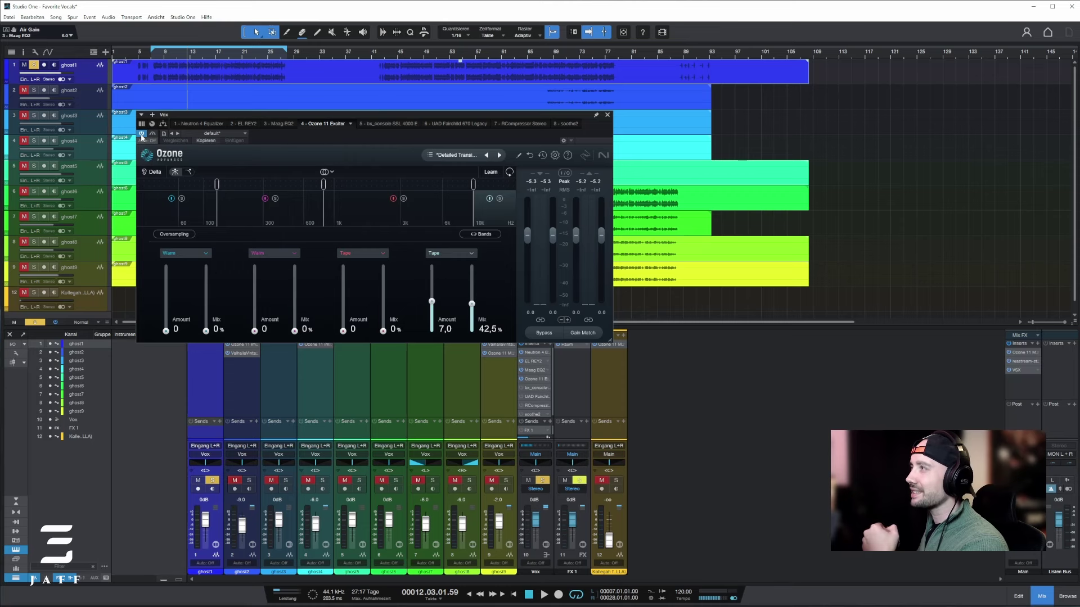
Open the bx_console SSL 4000 E on the Vox bus and examine its high- and low-frequency equaliser controls
{"action": "left_click", "coordinate": [390, 124]}
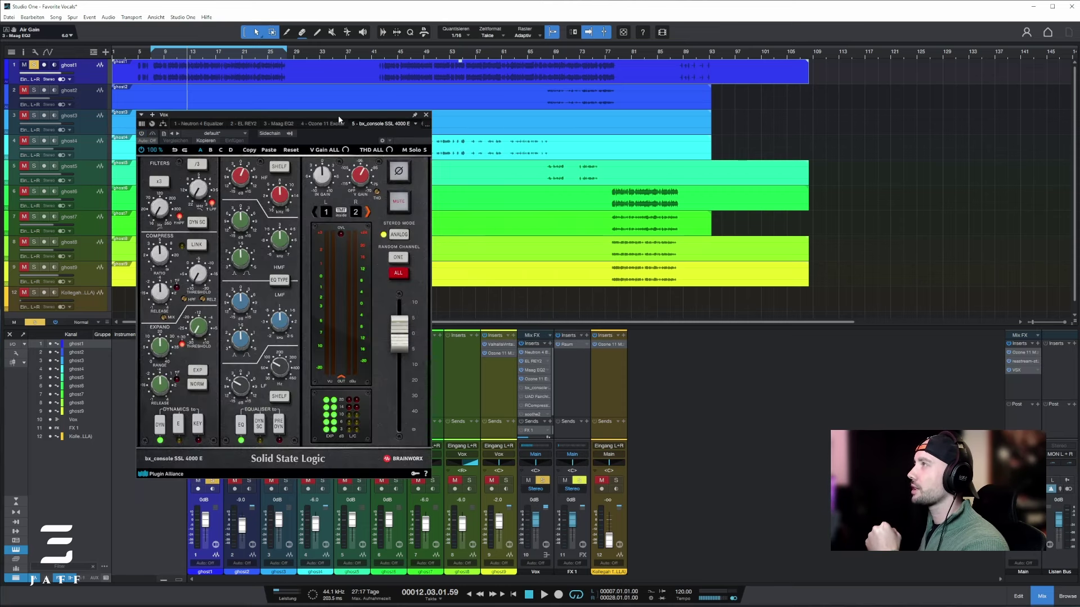
{"action": "left_click_drag", "start_coordinate": [339, 116], "coordinate": [414, 90]}
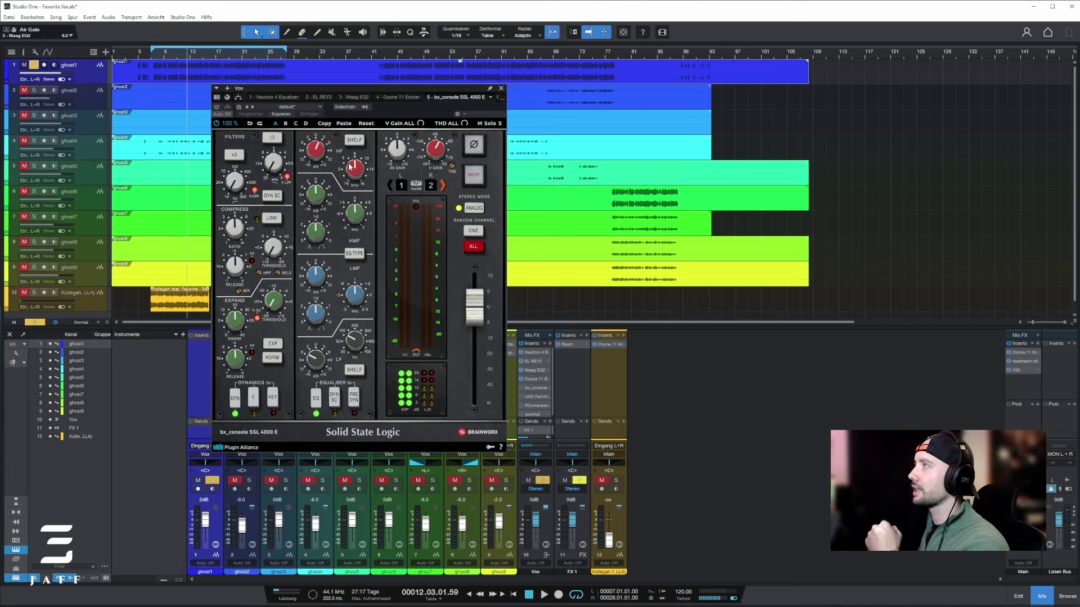
{"action": "left_click_drag", "start_coordinate": [318, 155], "coordinate": [317, 158]}
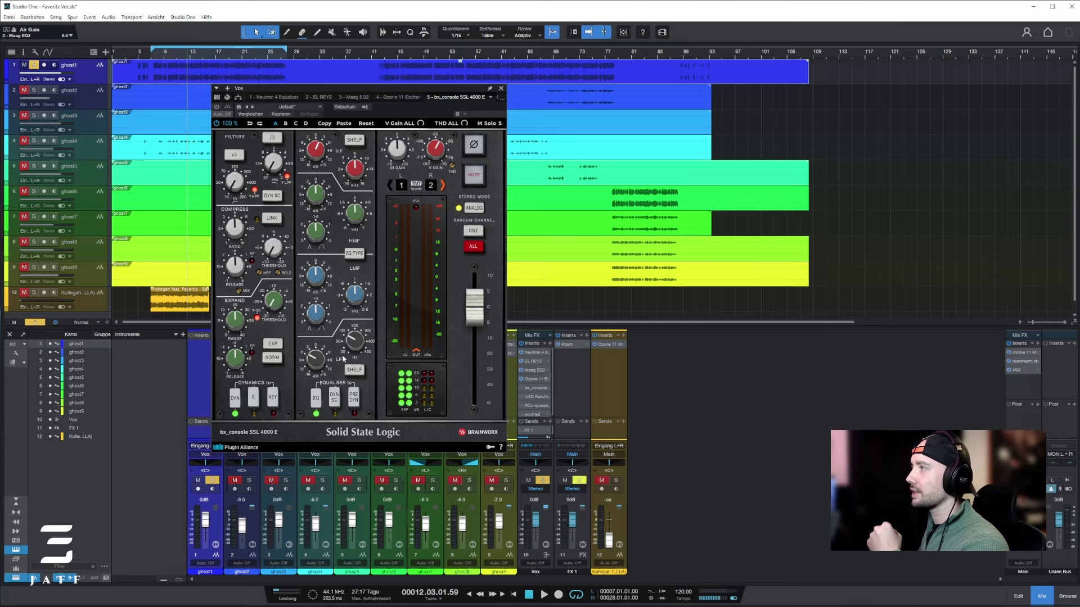
{"action": "mouse_move", "coordinate": [357, 344]}
{"action": "mouse_move", "coordinate": [318, 359]}
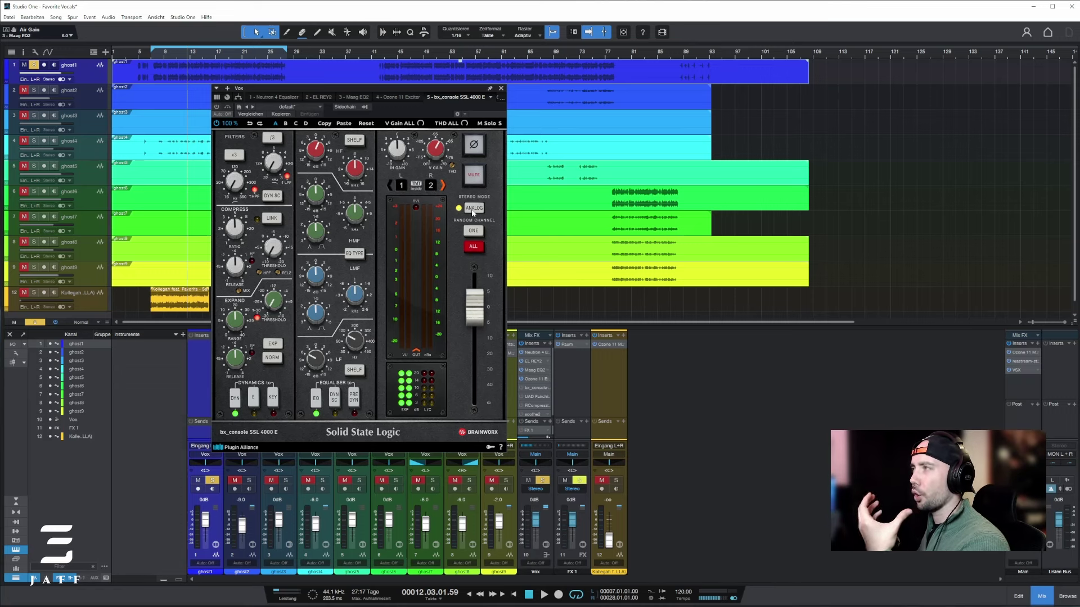
Play the vocal from bar 7 and enable the bx_console SSL 4000 E to compare its effect
{"action": "left_click", "coordinate": [154, 57]}
{"action": "key", "text": "space"}
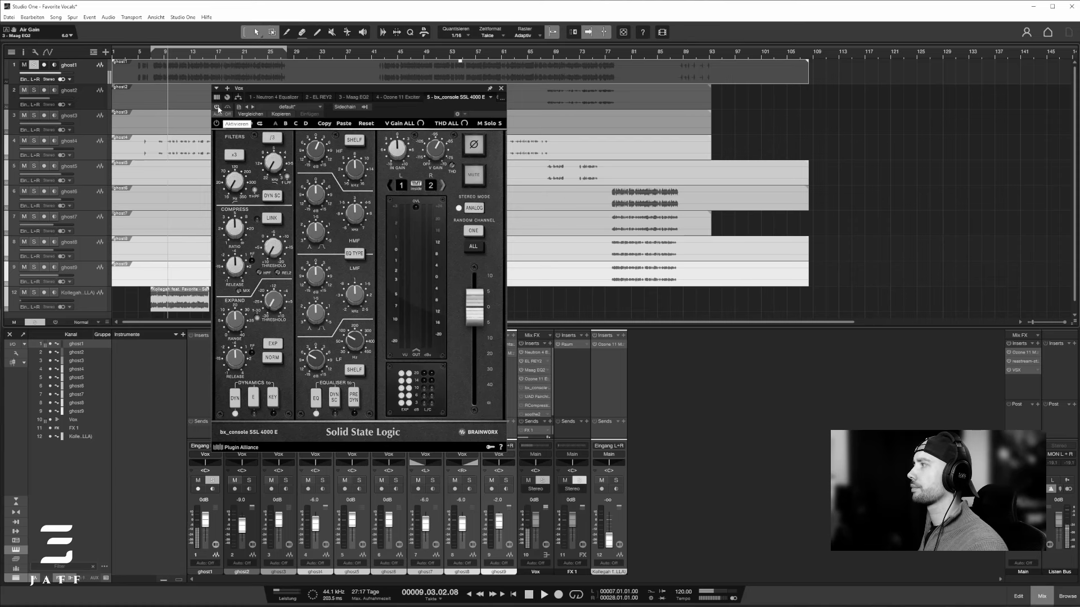
{"action": "left_click", "coordinate": [218, 109]}
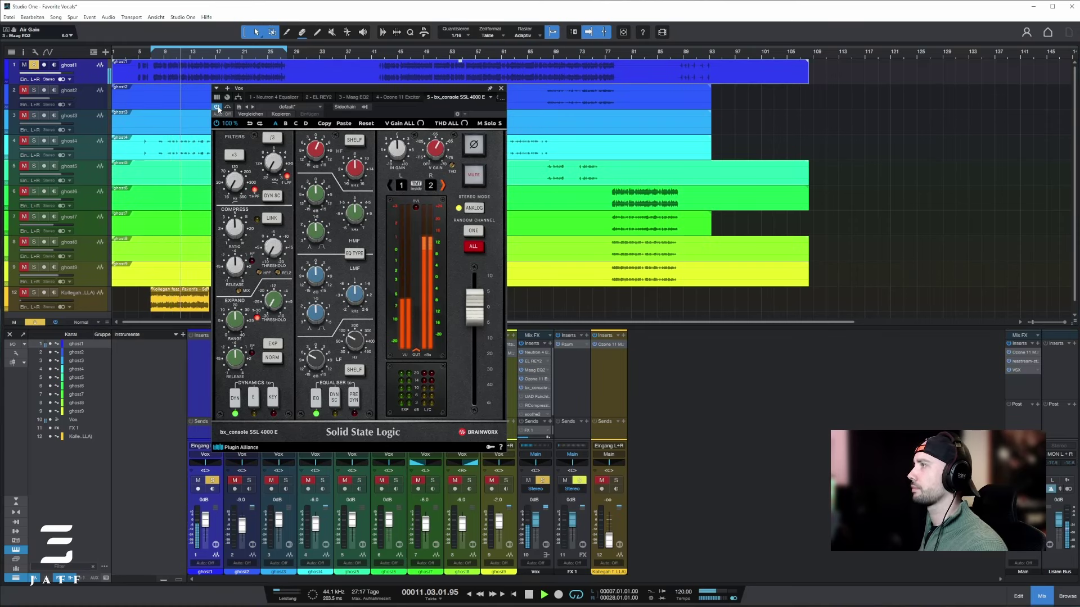
{"action": "key", "text": "space"}
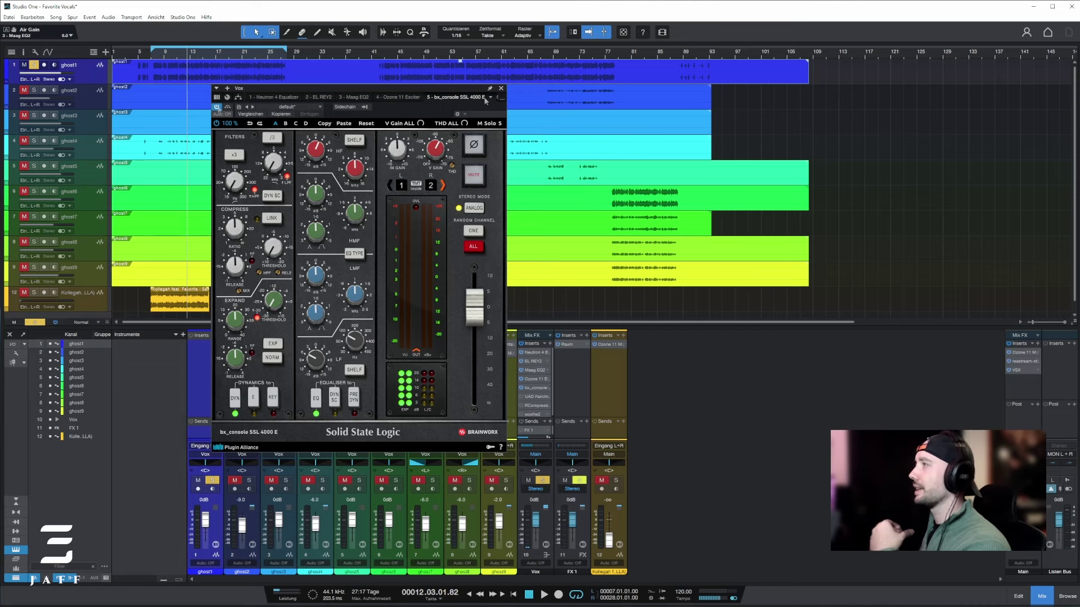
Open the UAD Fairchild 670 Legacy on the Vox bus and enable it while the vocal plays from bar 8
{"action": "left_click", "coordinate": [486, 101]}
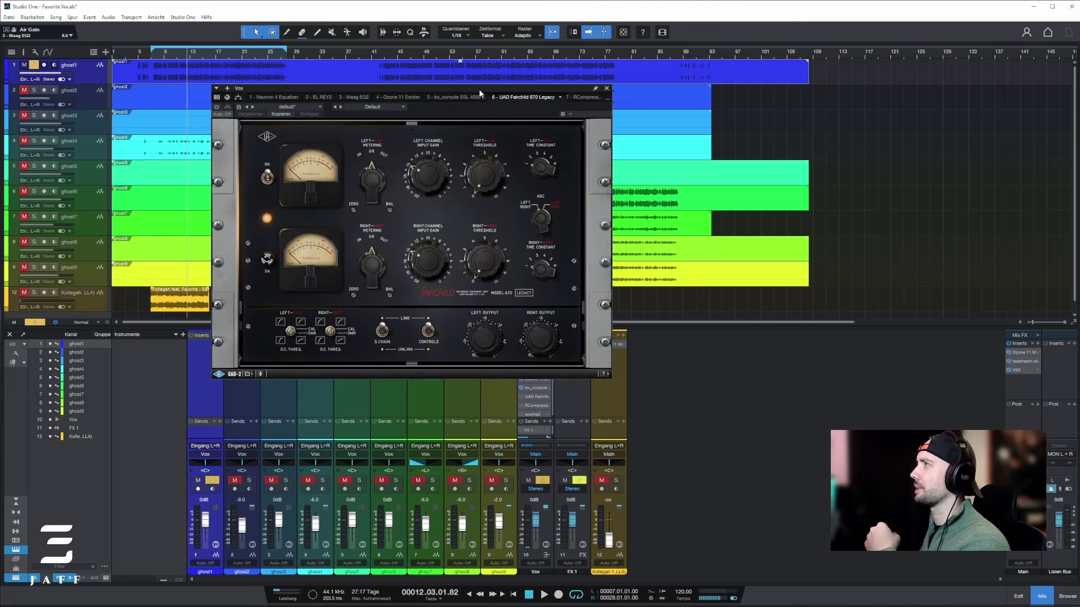
{"action": "left_click_drag", "start_coordinate": [478, 89], "coordinate": [461, 95]}
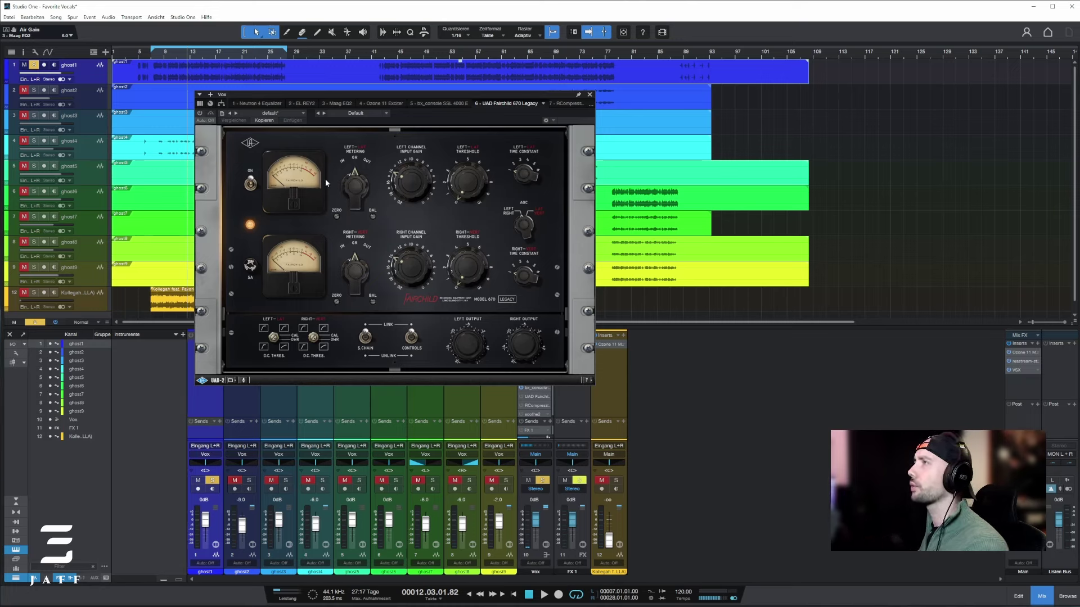
{"action": "left_click", "coordinate": [156, 59]}
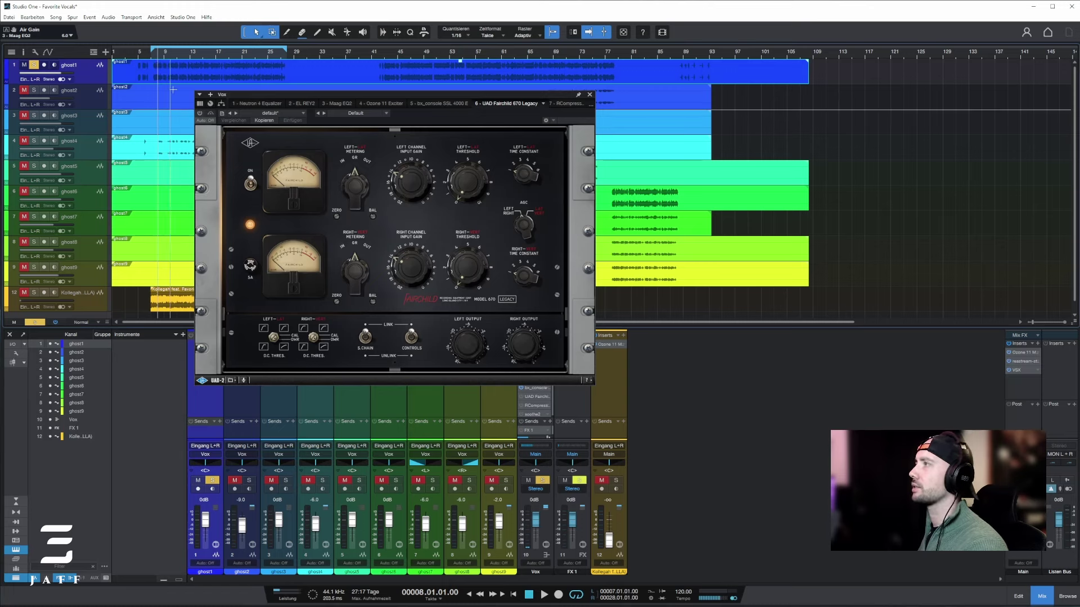
{"action": "key", "text": "space"}
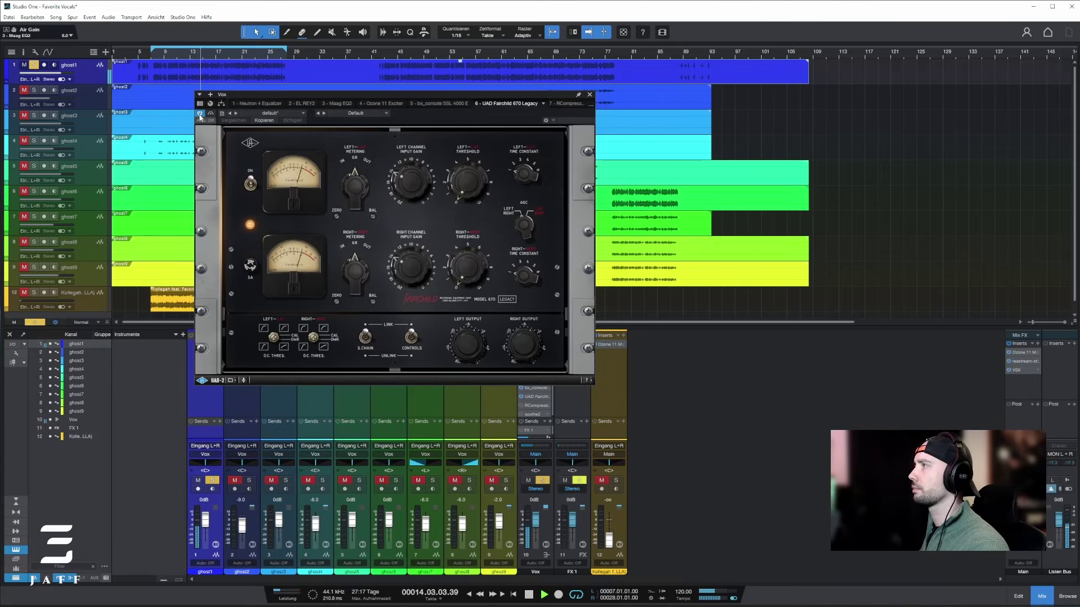
{"action": "key", "text": "space"}
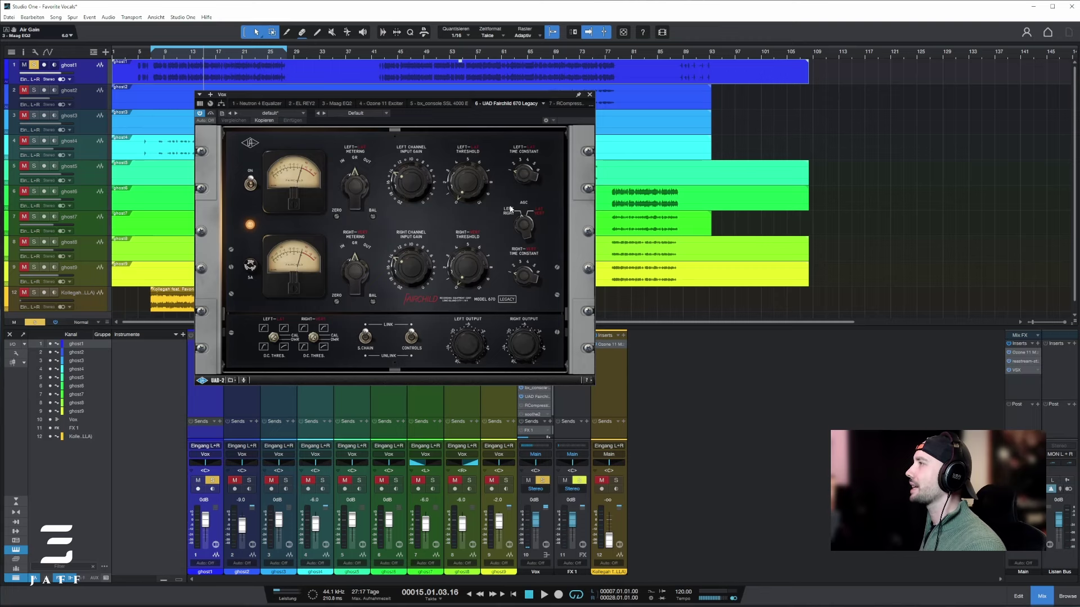
Open the RCompressor Stereo on the Vox bus and toggle it on and off while the vocal plays from bar 8, leaving it enabled
{"action": "left_click", "coordinate": [551, 105]}
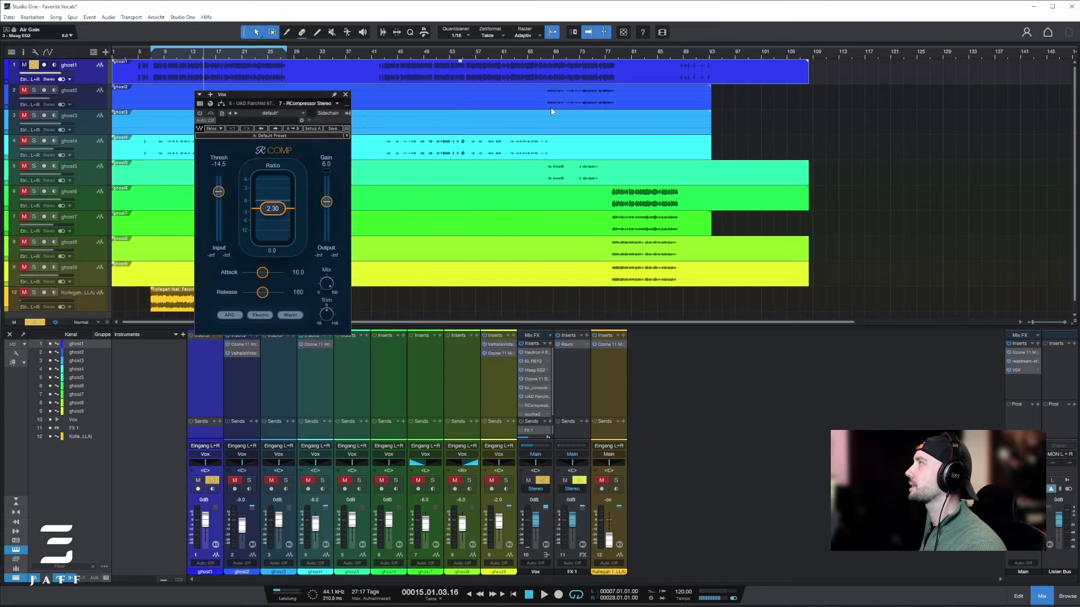
{"action": "left_click_drag", "start_coordinate": [294, 99], "coordinate": [387, 118]}
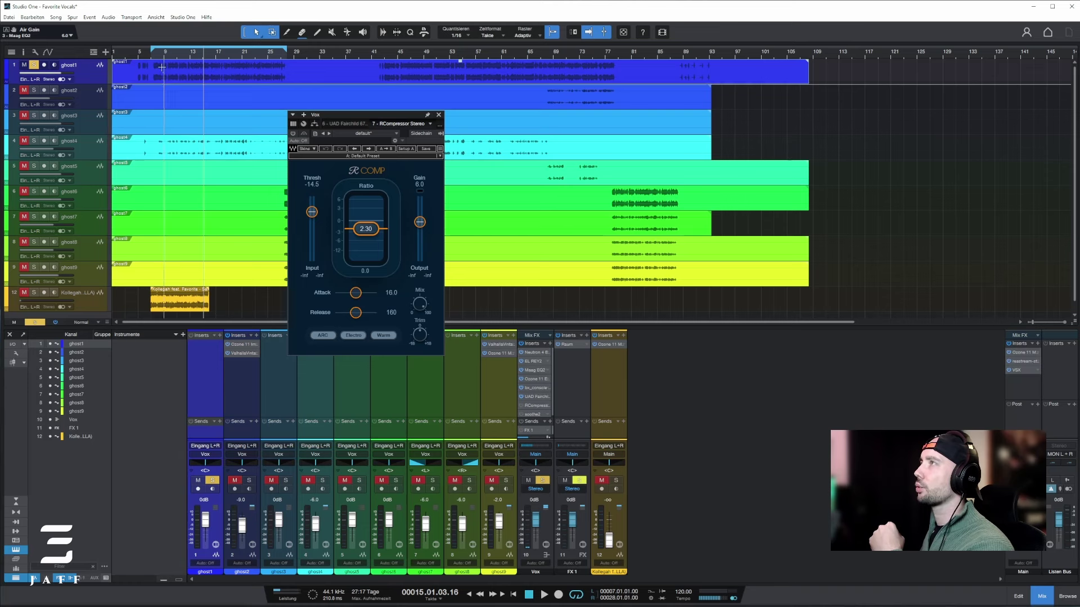
{"action": "key", "text": "space"}
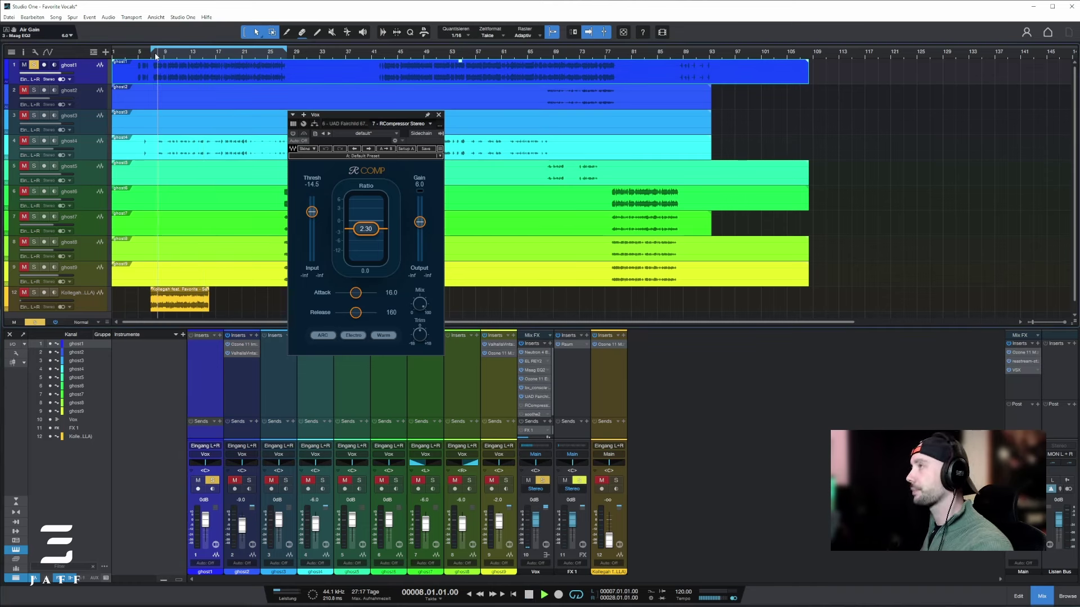
{"action": "left_click", "coordinate": [158, 56]}
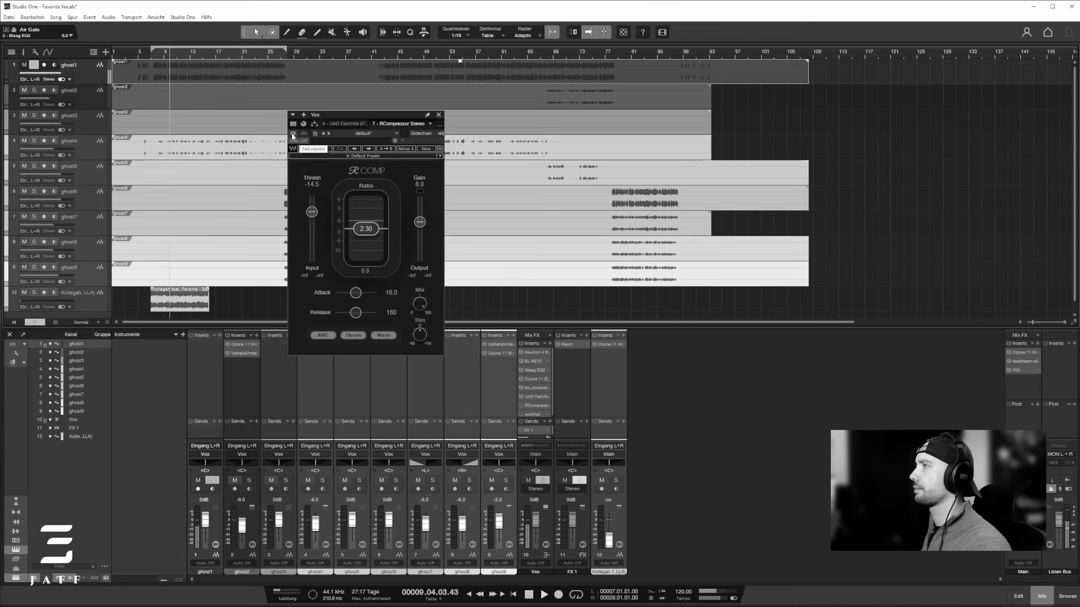
{"action": "left_click", "coordinate": [293, 134]}
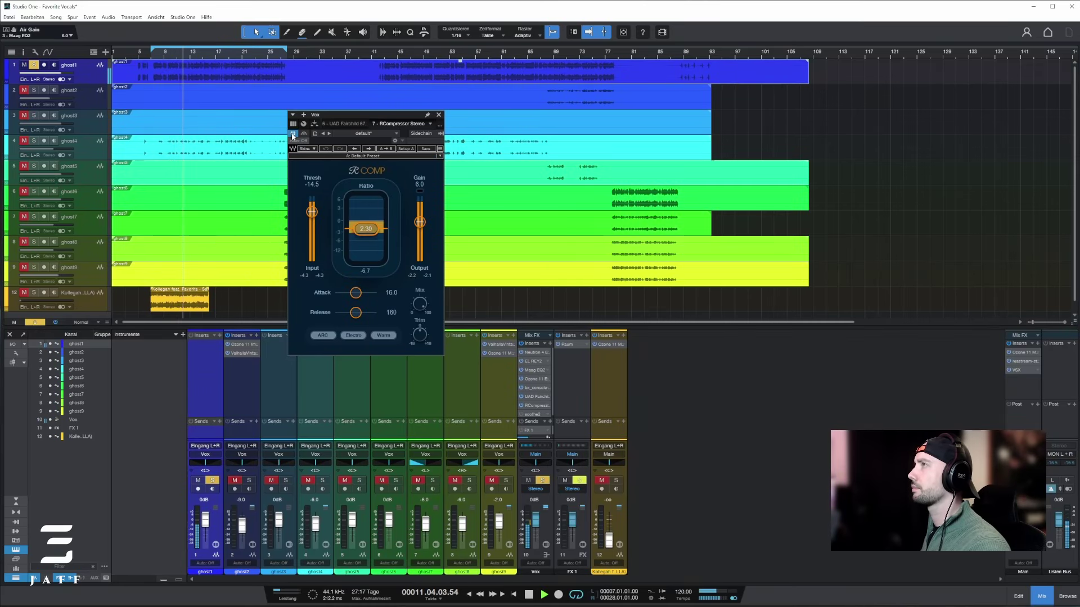
{"action": "left_click", "coordinate": [293, 135]}
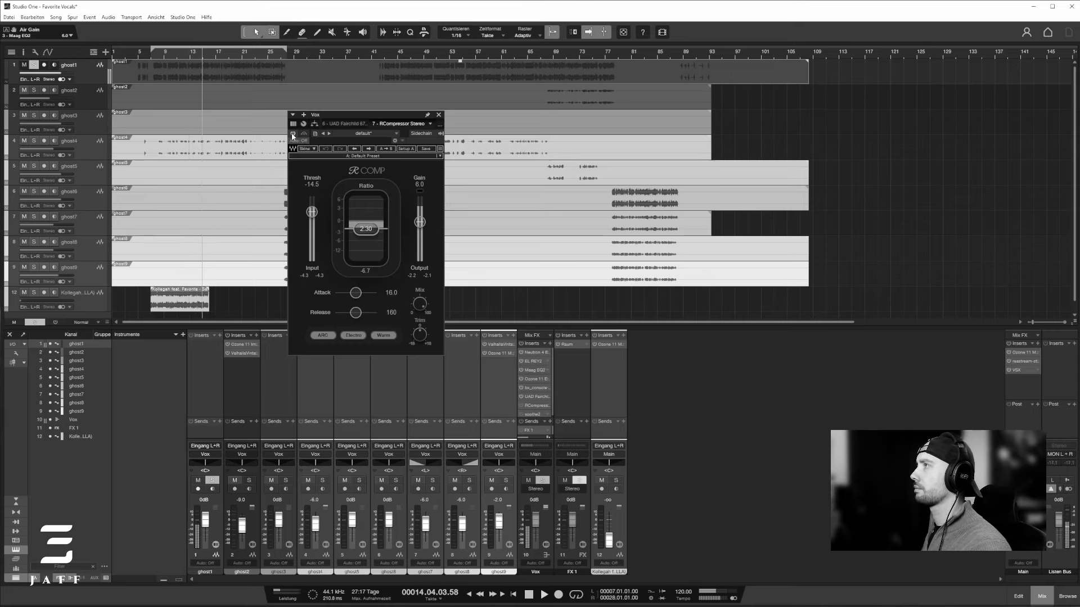
{"action": "left_click", "coordinate": [292, 134]}
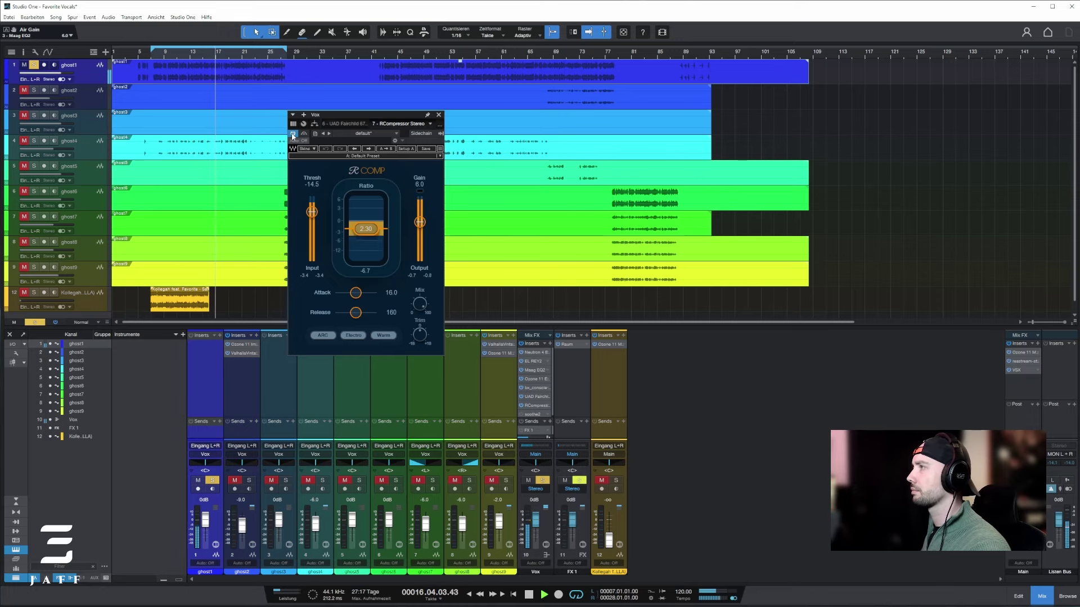
{"action": "key", "text": "space"}
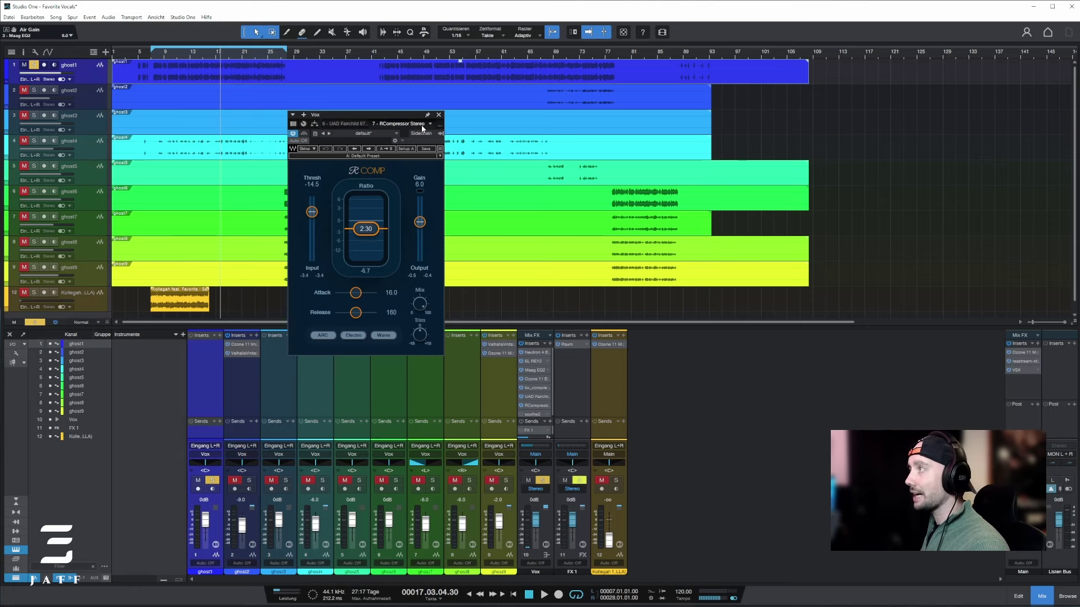
Open soothe2 on the Vox bus, check its mix setting, and enable it while the vocal plays from bar 8
{"action": "scroll", "coordinate": [421, 125], "scroll_direction": "down", "scroll_amount": 1}
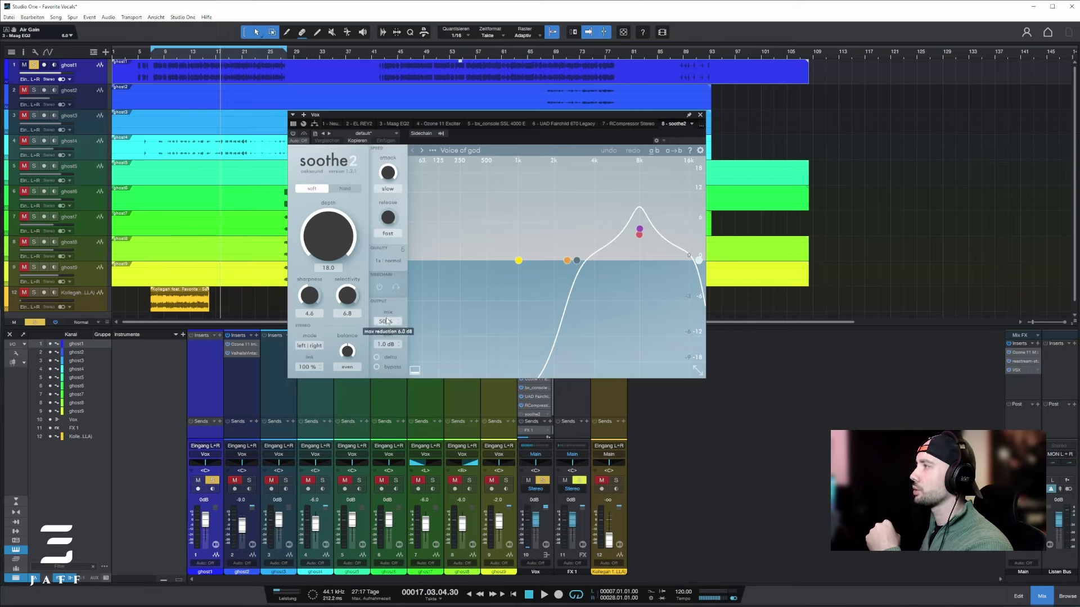
{"action": "mouse_move", "coordinate": [388, 321]}
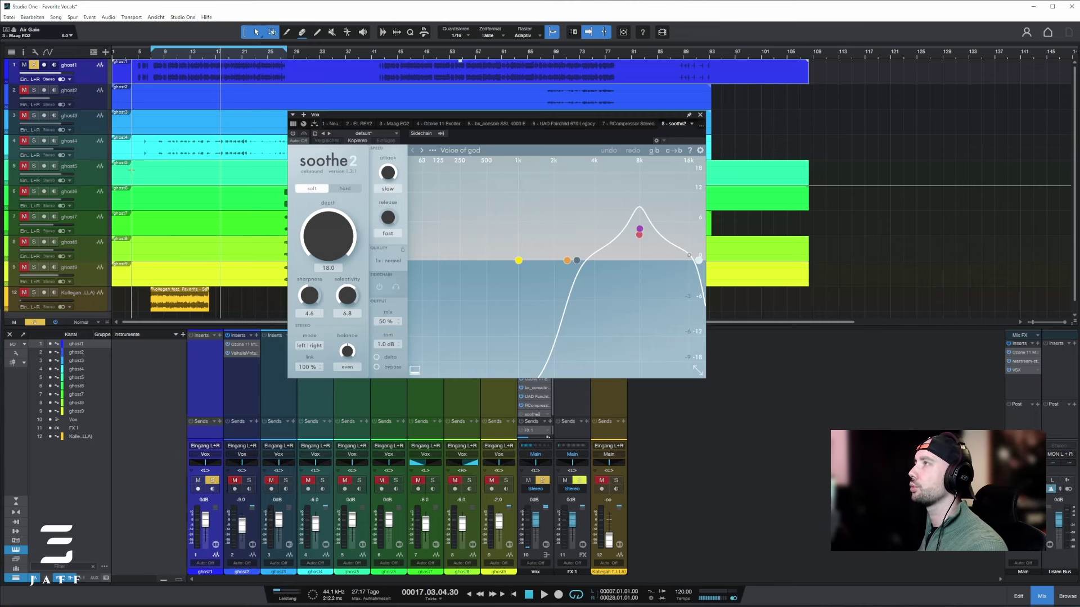
{"action": "left_click", "coordinate": [155, 56]}
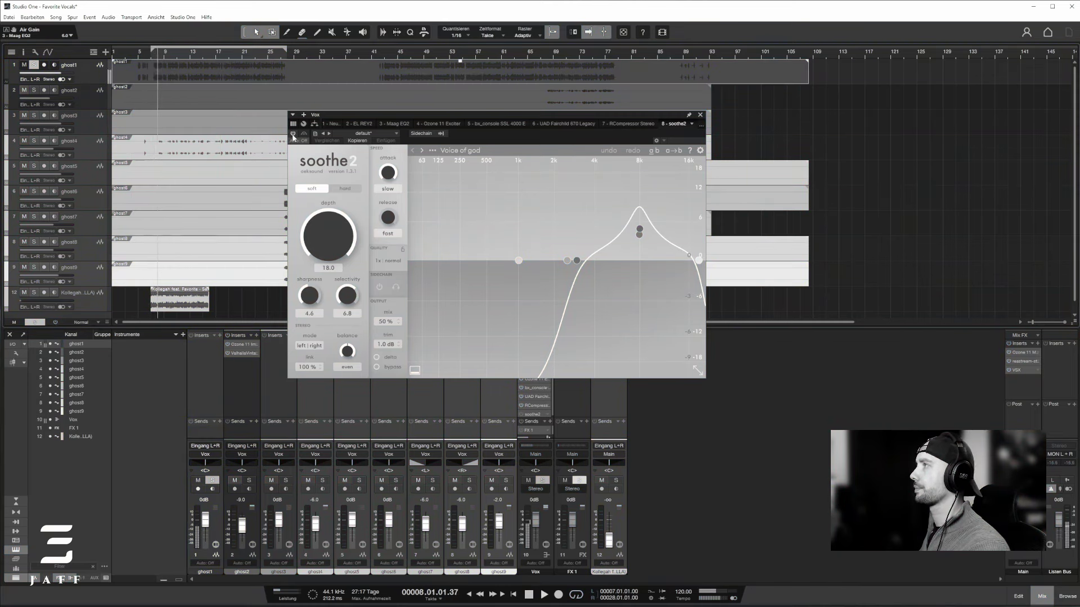
{"action": "left_click", "coordinate": [292, 134]}
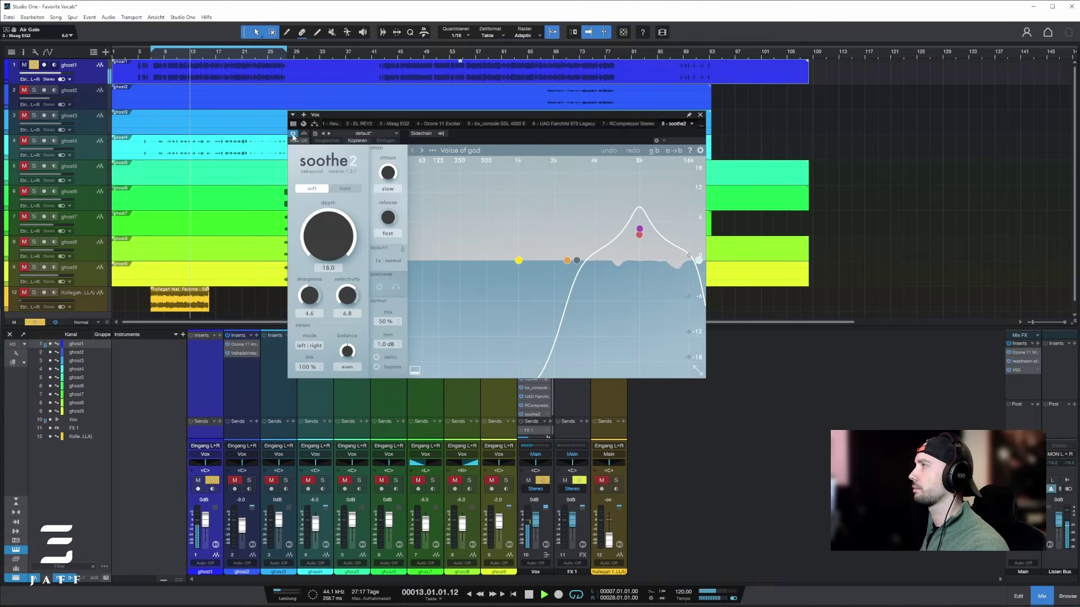
{"action": "key", "text": "space"}
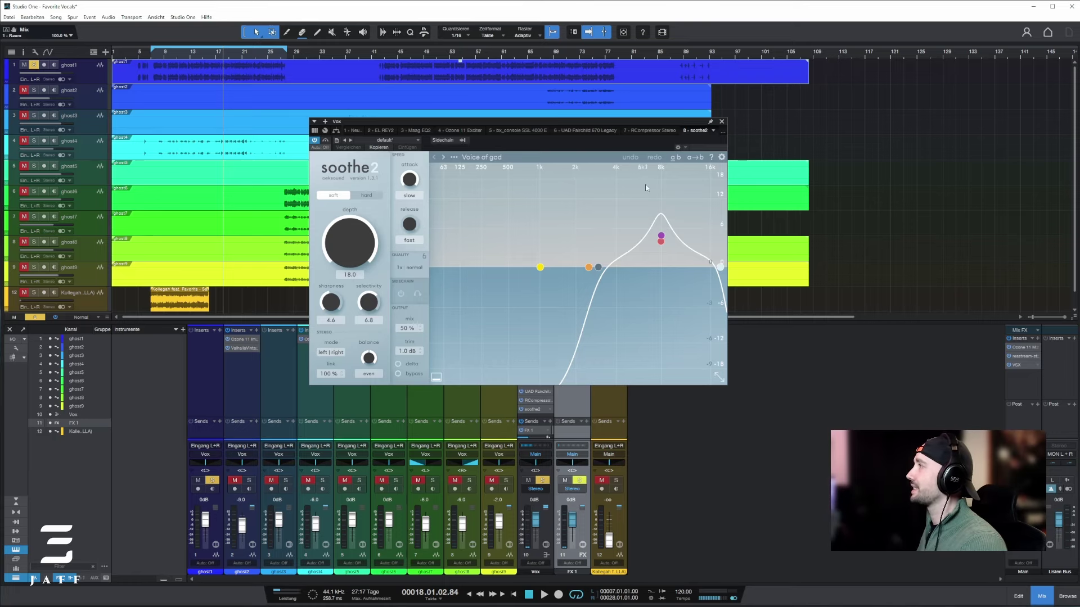
Open the Raum reverb on the FX 1 channel and examine its Decay, High Cut and Low Cut, plus the Vox bus send to FX 1
{"action": "left_click", "coordinate": [722, 122]}
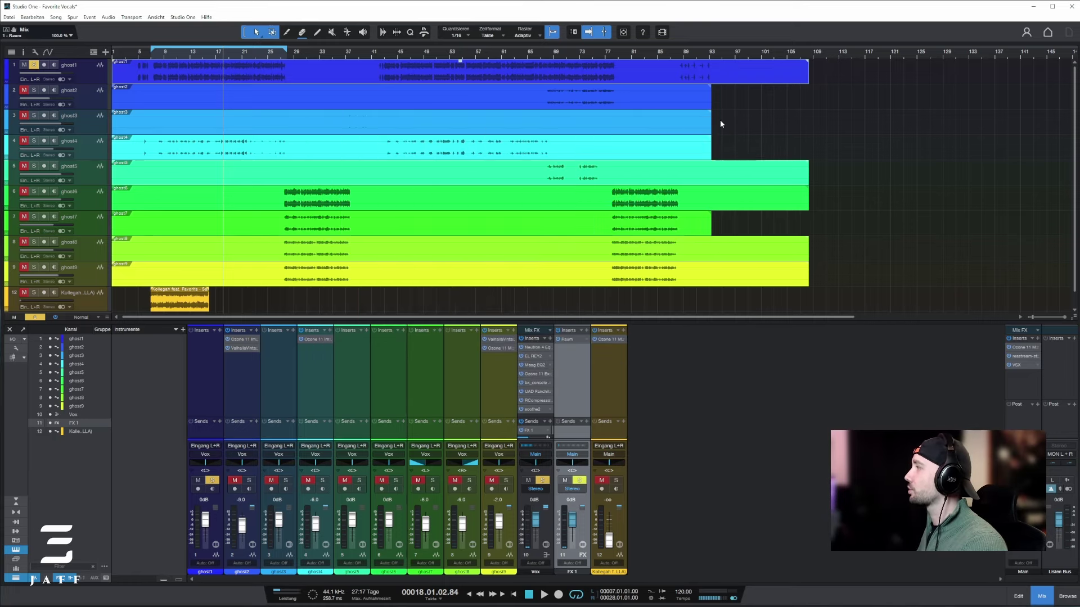
{"action": "left_click", "coordinate": [569, 340]}
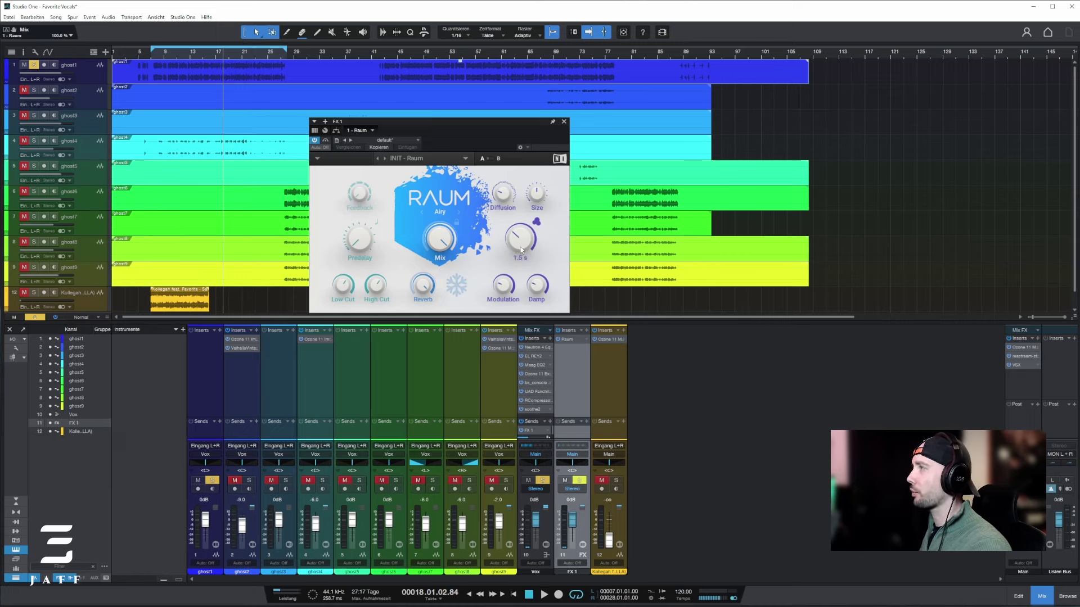
{"action": "mouse_move", "coordinate": [379, 288]}
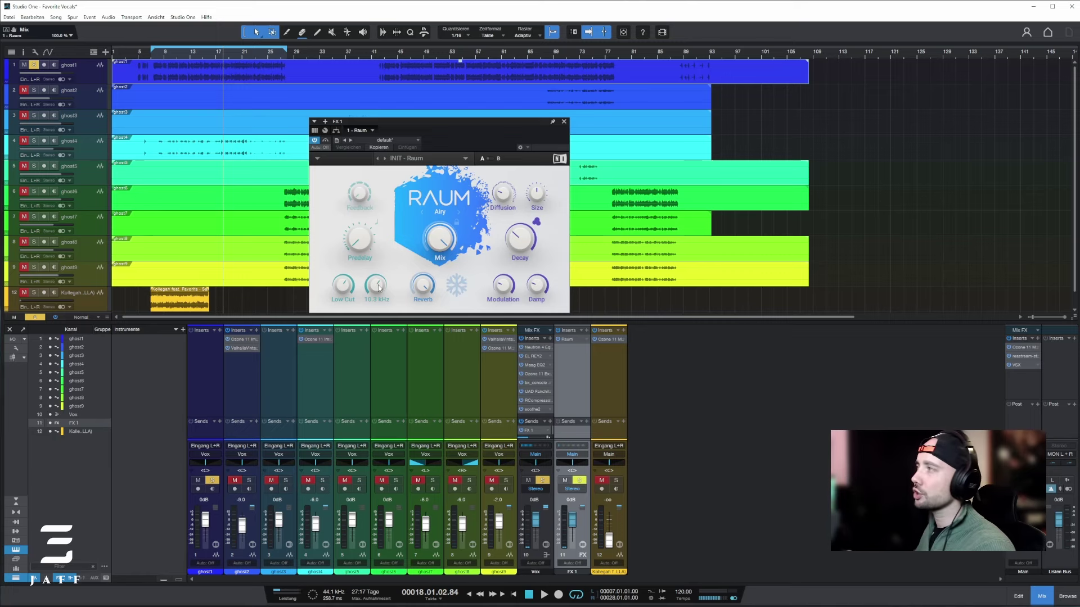
{"action": "mouse_move", "coordinate": [343, 290]}
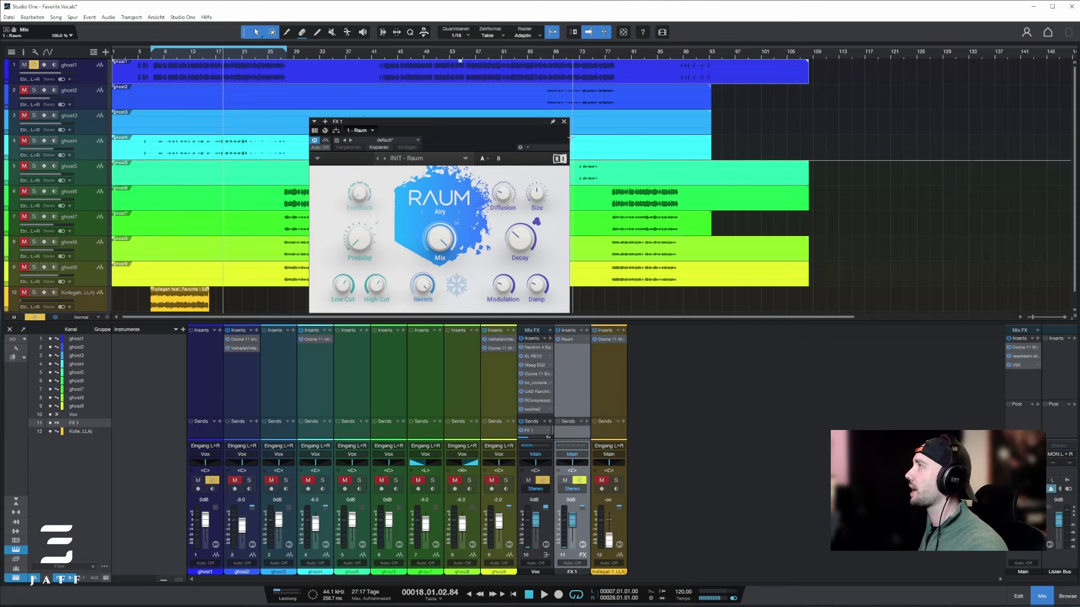
{"action": "left_click", "coordinate": [564, 122]}
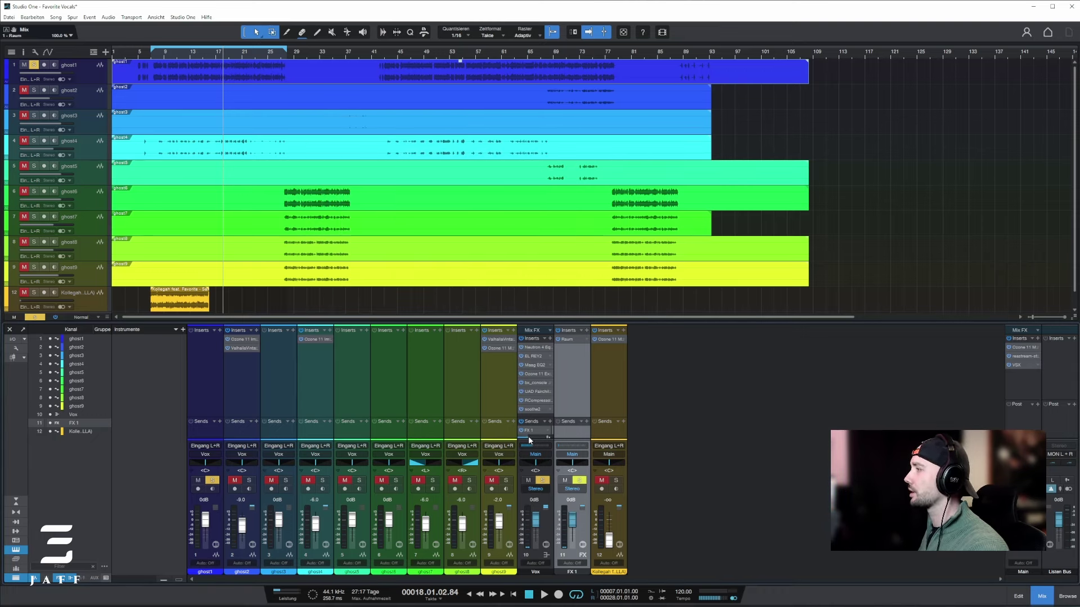
{"action": "mouse_move", "coordinate": [528, 436]}
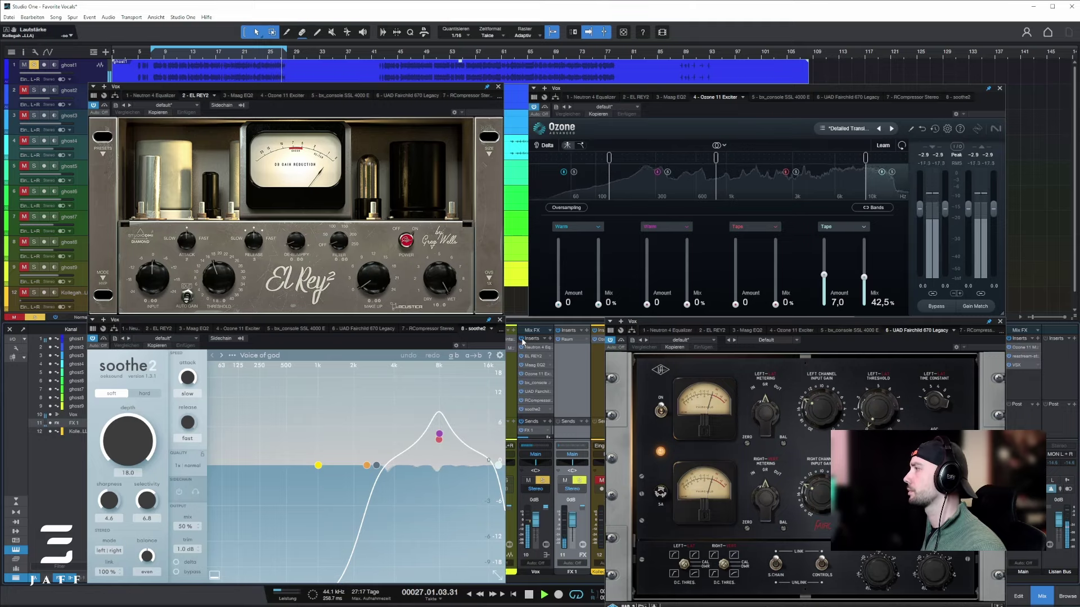
Stop playback after auditioning the vocal through the complete plug-in chain
{"action": "key", "text": "space"}
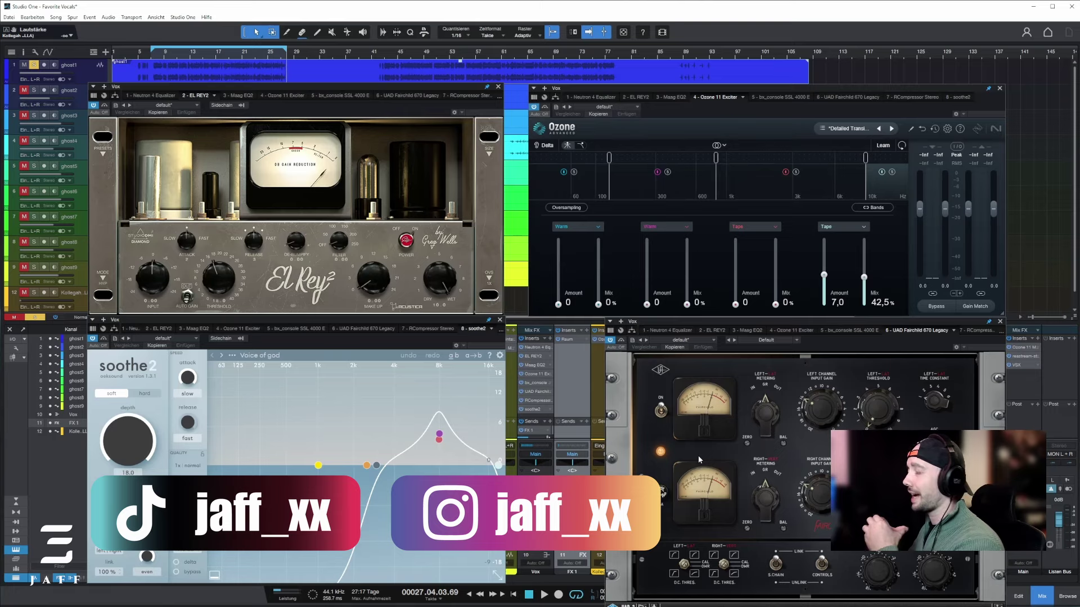